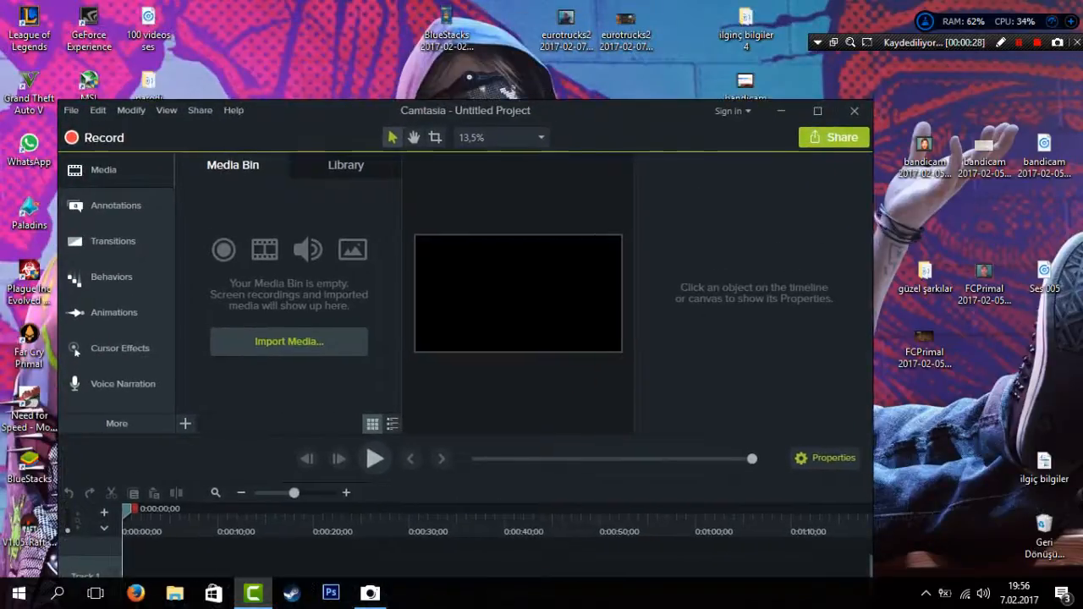
left_click(781, 110)
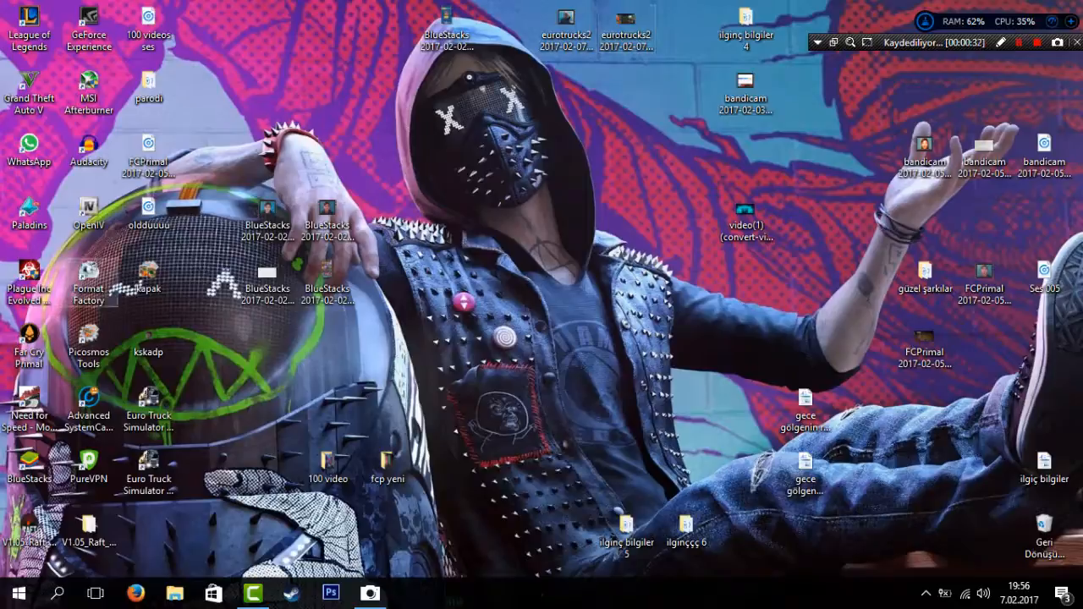
double_click(88, 279)
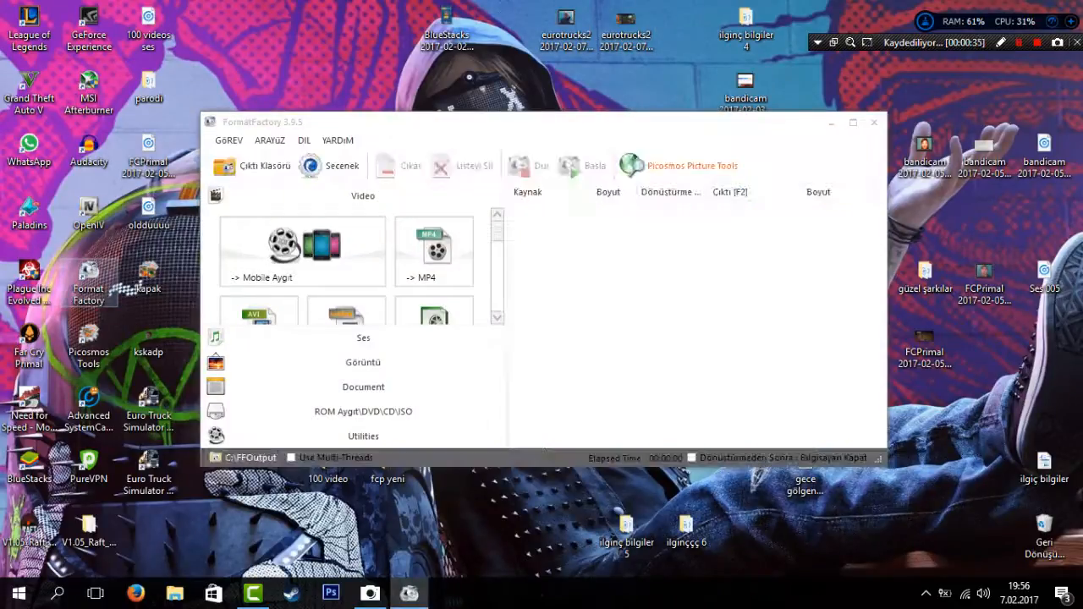
left_click_drag(626, 26, 643, 296)
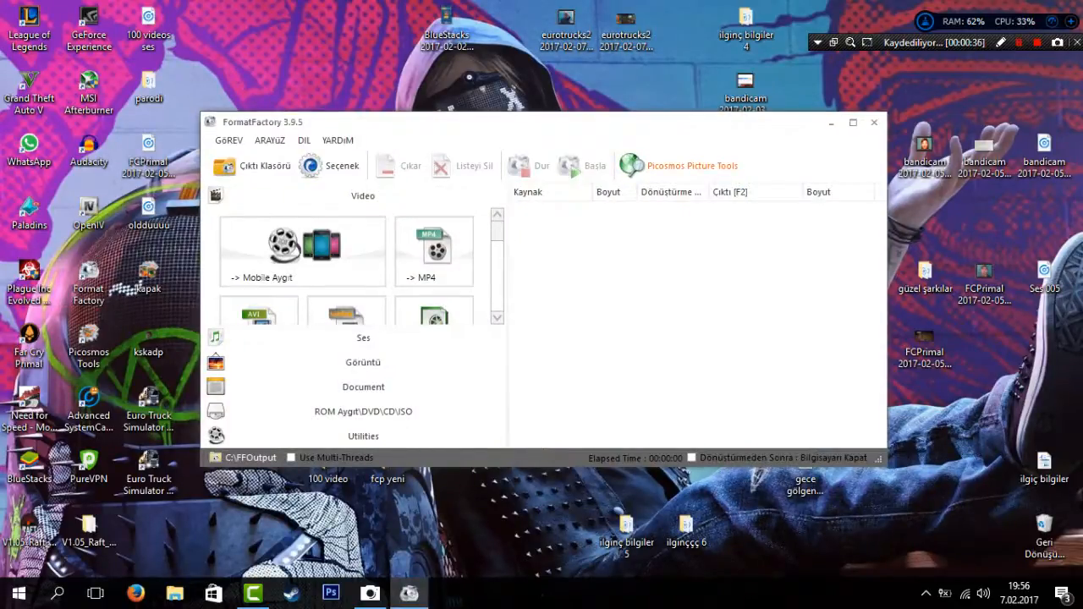
scroll(450, 273, "down", 2)
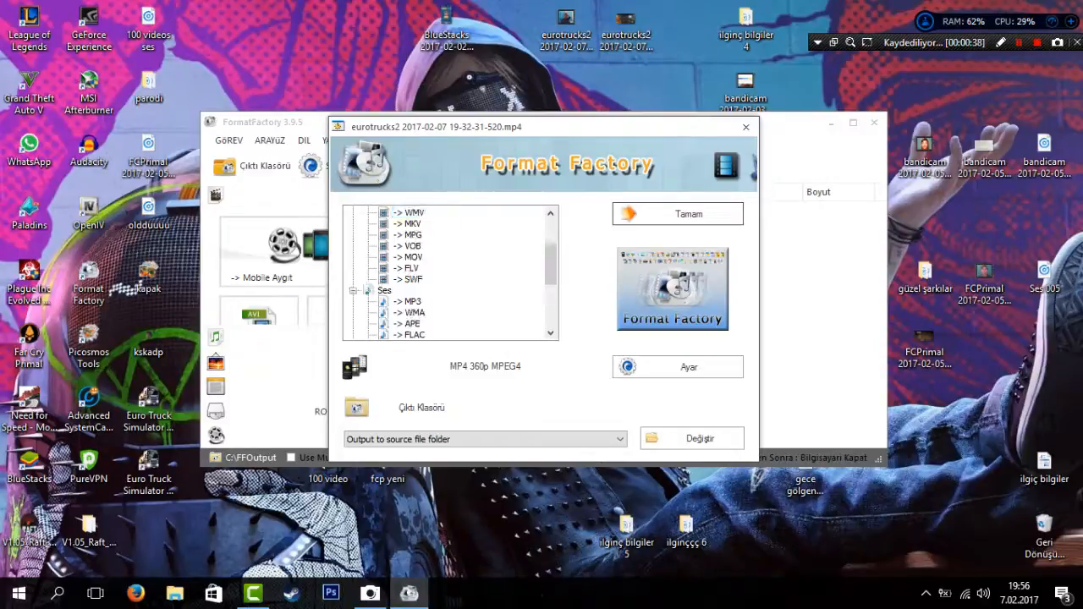
left_click(411, 302)
left_click(688, 214)
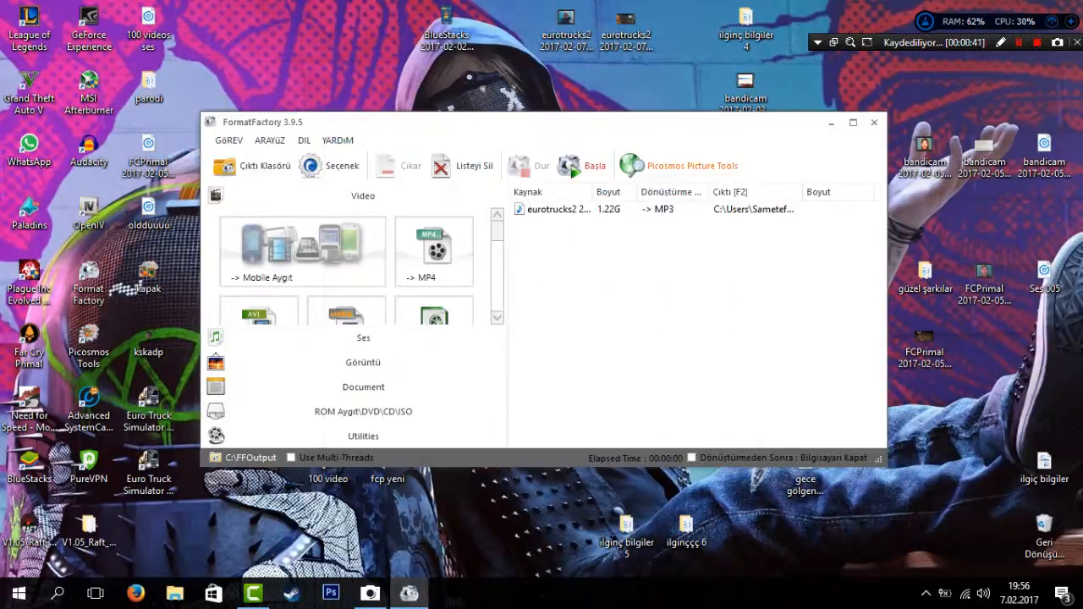
left_click(581, 165)
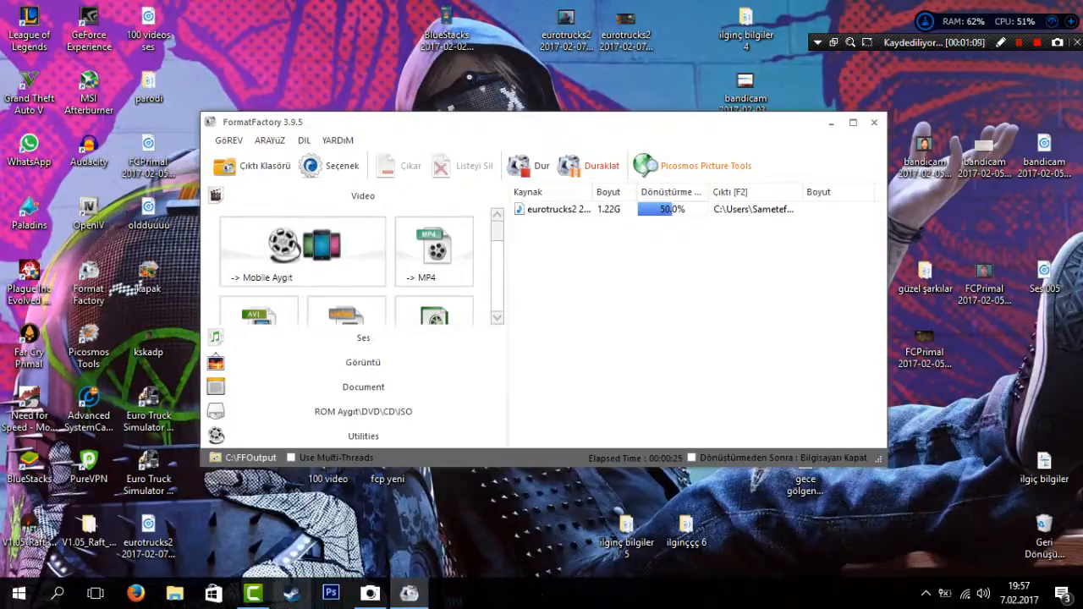
Switch to Camtasia and add the two eurotrucks2 videos from the desktop to the Media Bin.
left_click(252, 593)
left_click_drag(670, 64, 541, 139)
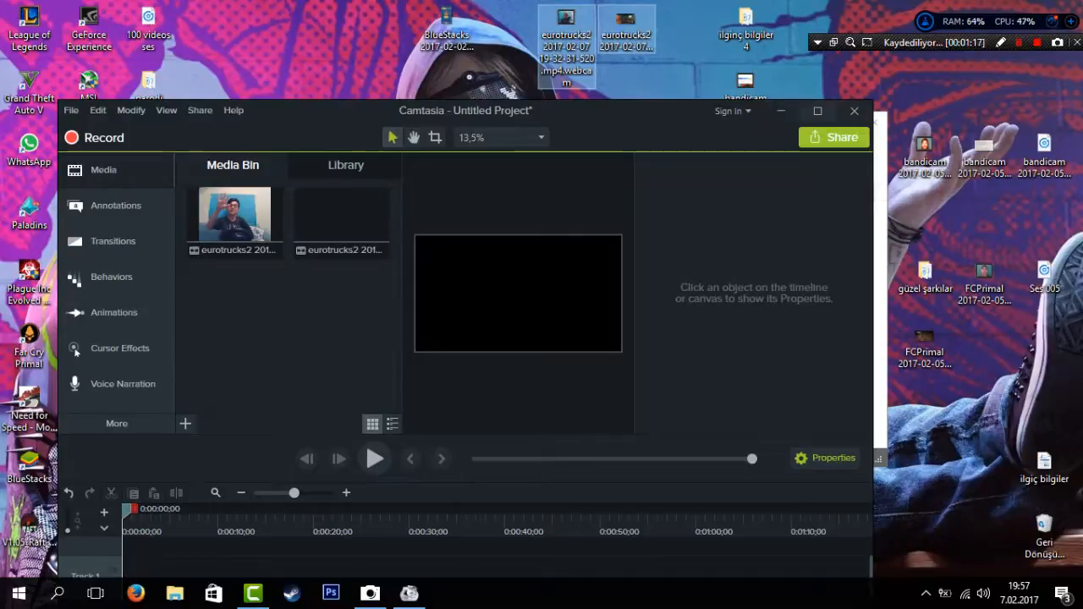
left_click(781, 111)
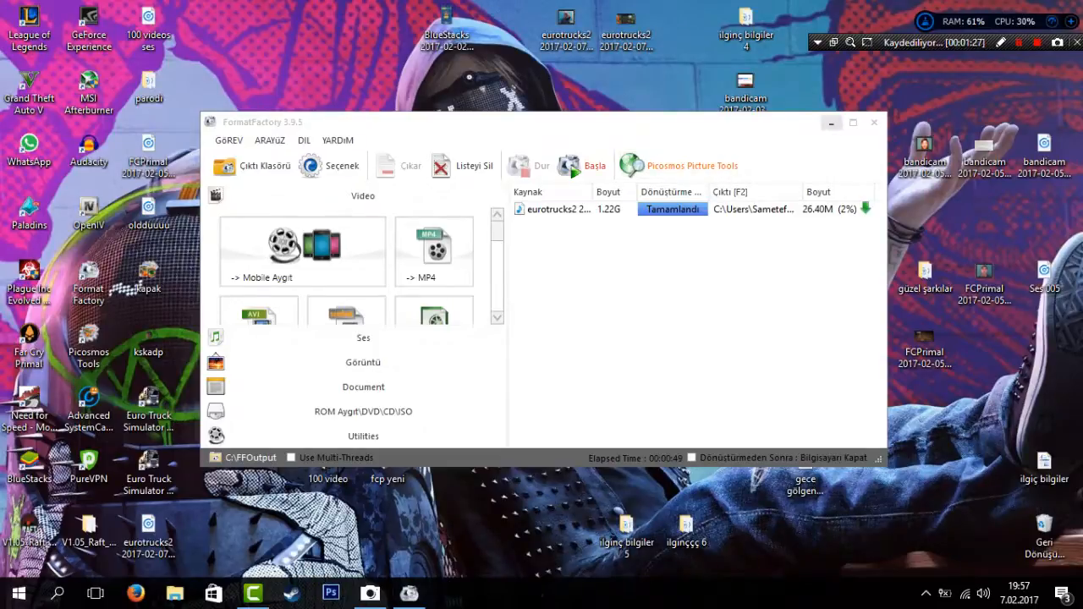
Open the output folder of the finished MP3 conversion from Format Factory, dismiss the file's properties, and close Format Factory.
right_click(796, 209)
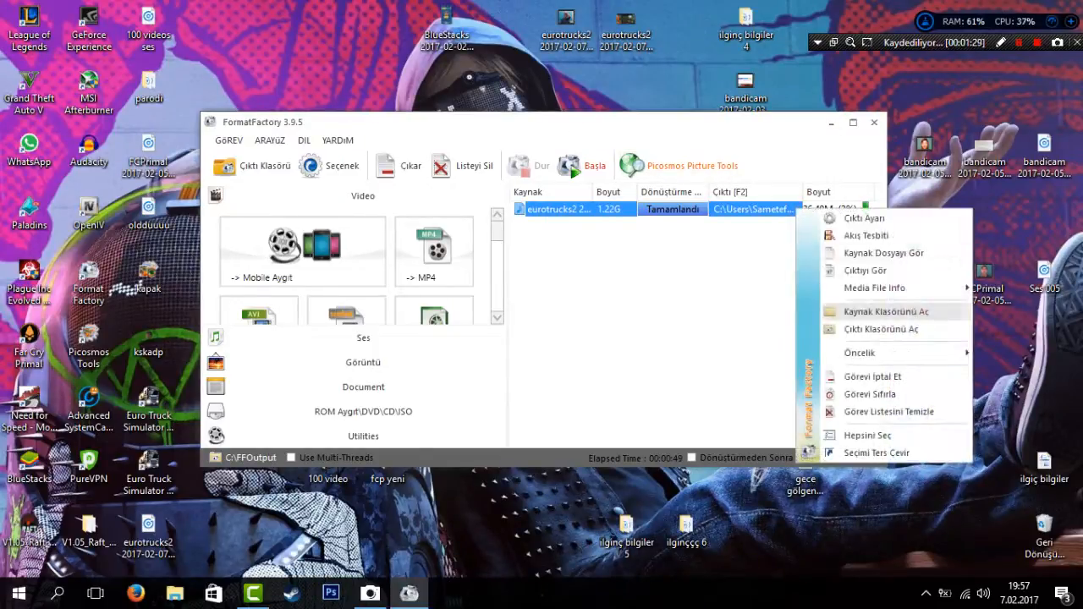
left_click(880, 329)
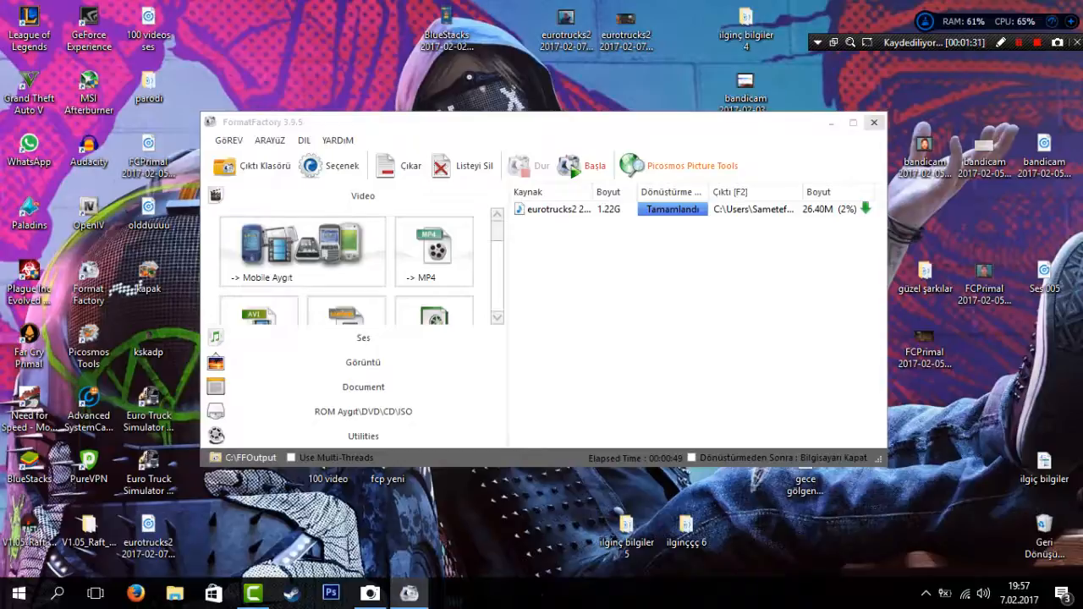
left_click(874, 125)
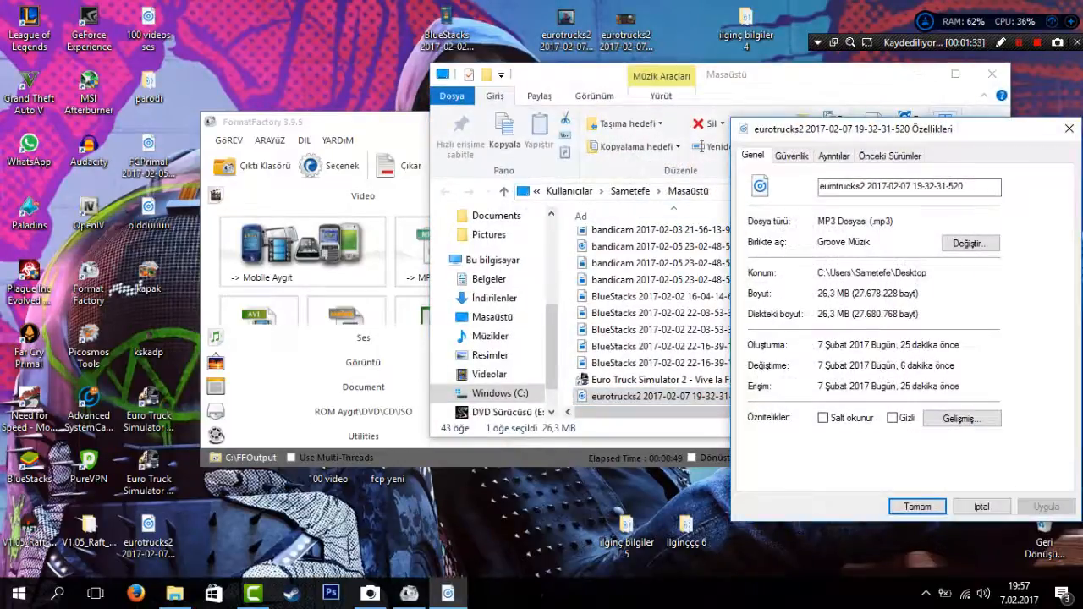
left_click(1069, 129)
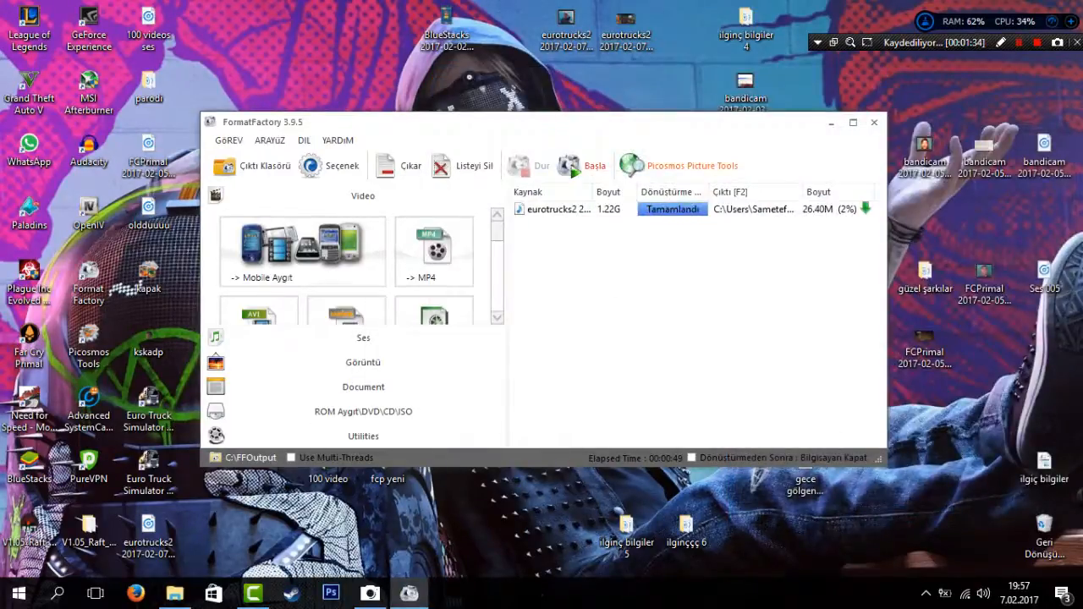
left_click(876, 122)
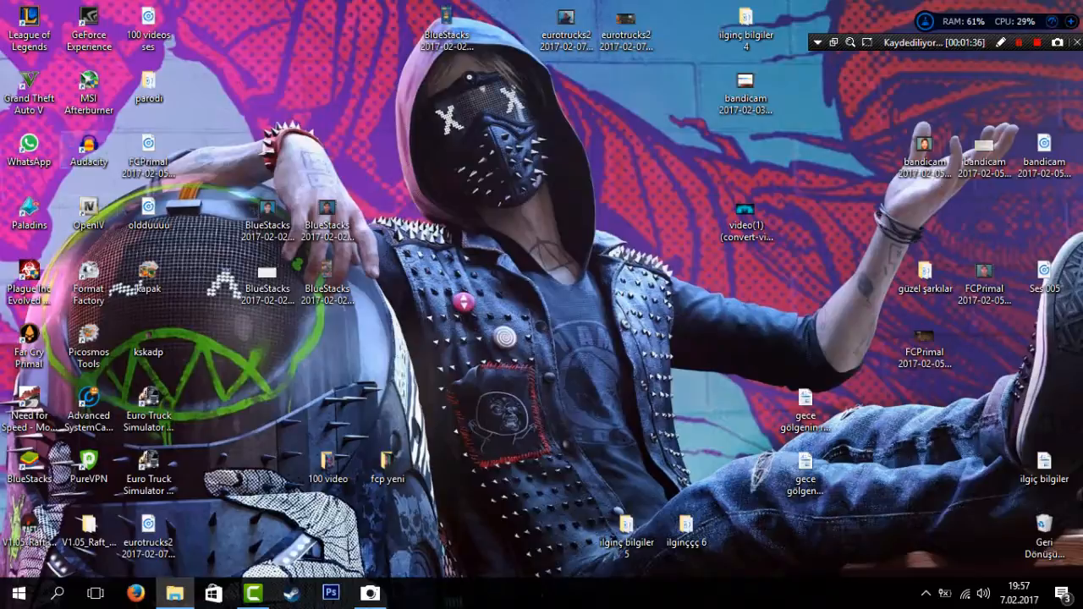
double_click(89, 150)
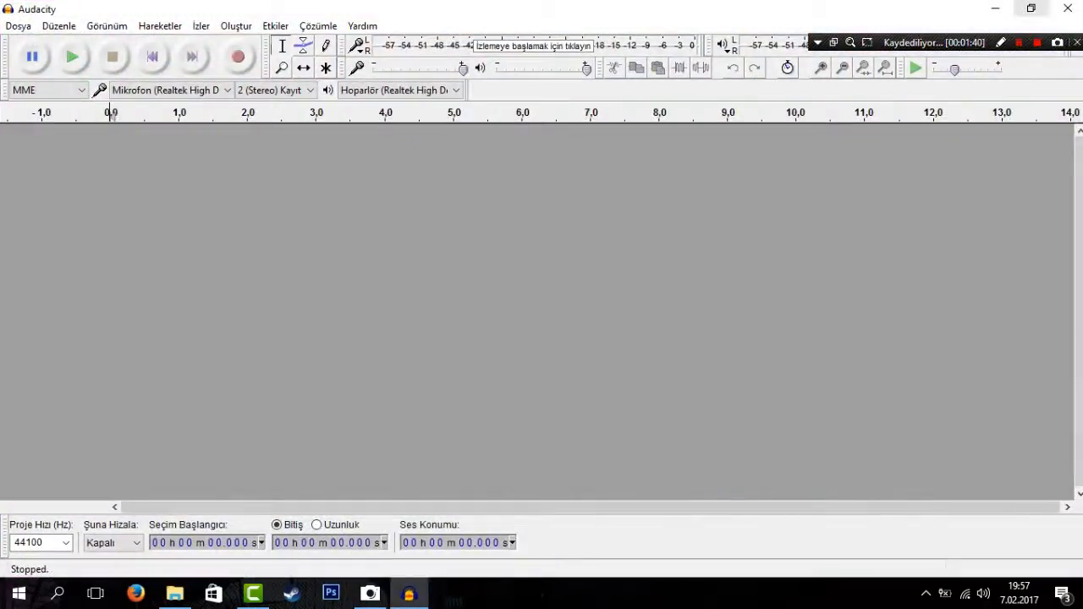
left_click(174, 593)
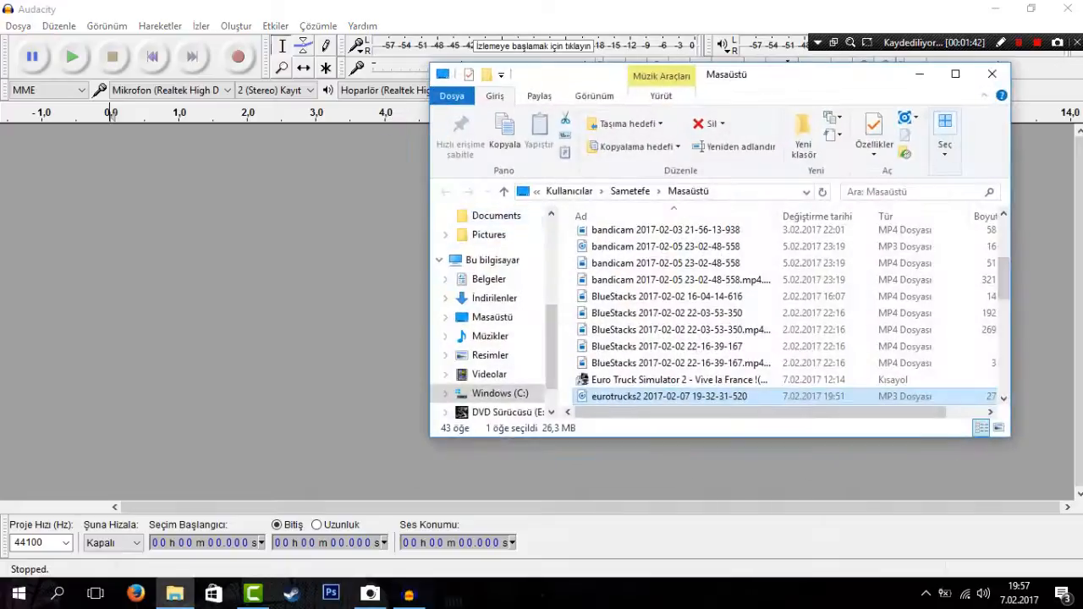
left_click_drag(664, 380, 169, 371)
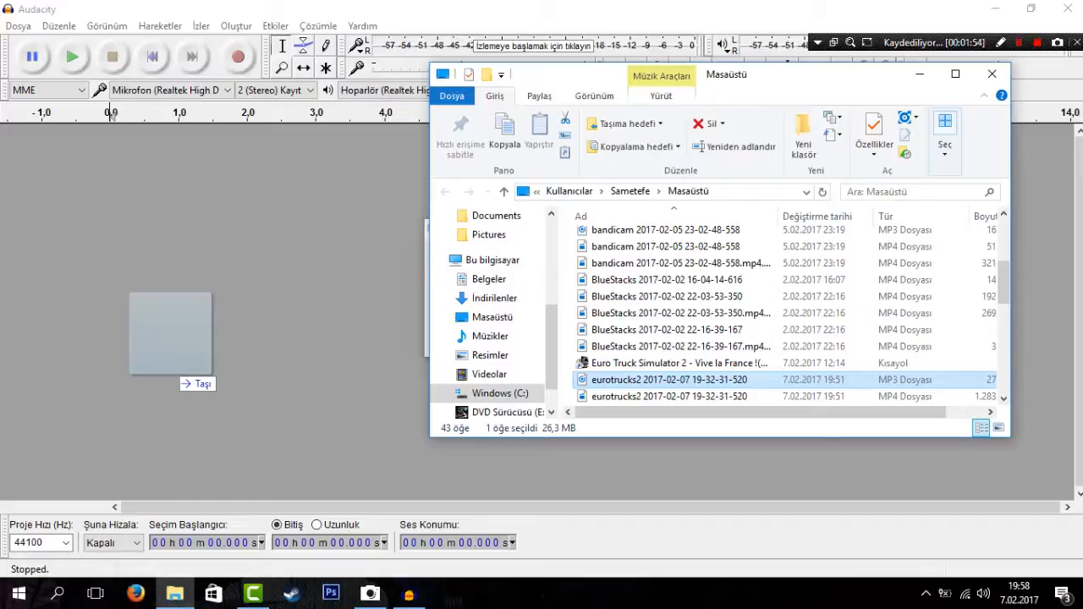
left_click_drag(173, 369, 174, 370)
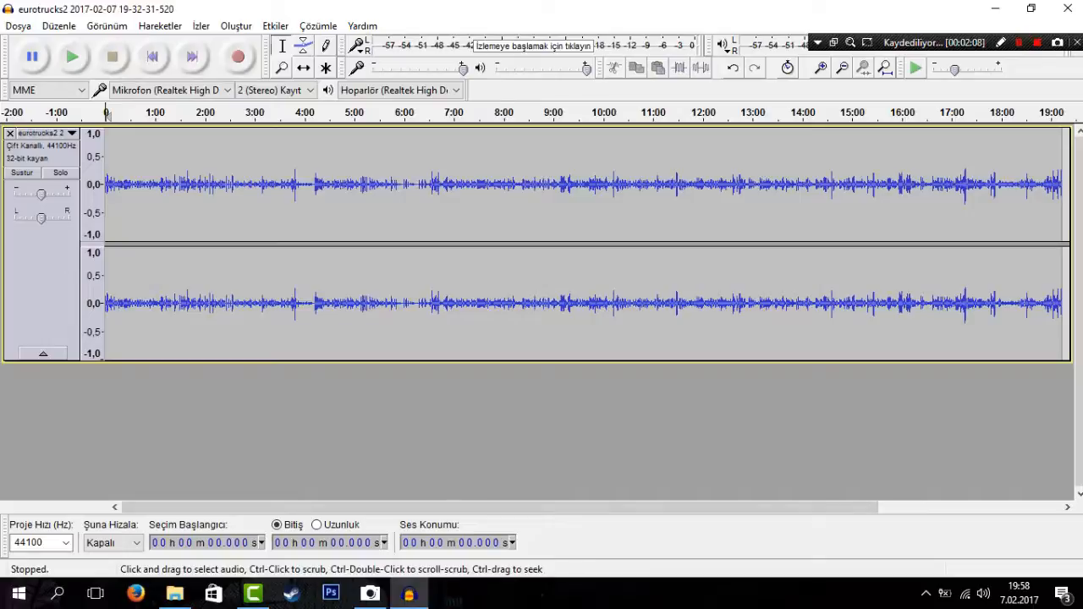
Select the silent passage from about 1.17 s to 2.42 s and capture it as the Noise Reduction profile.
scroll(109, 117, "up", 8)
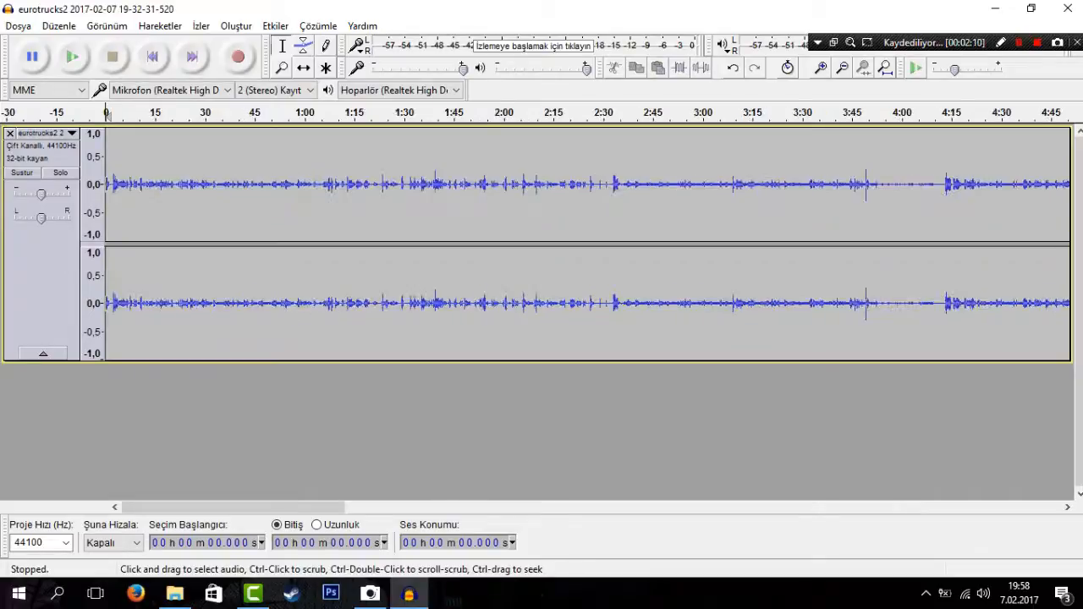
left_click_drag(353, 186, 618, 186)
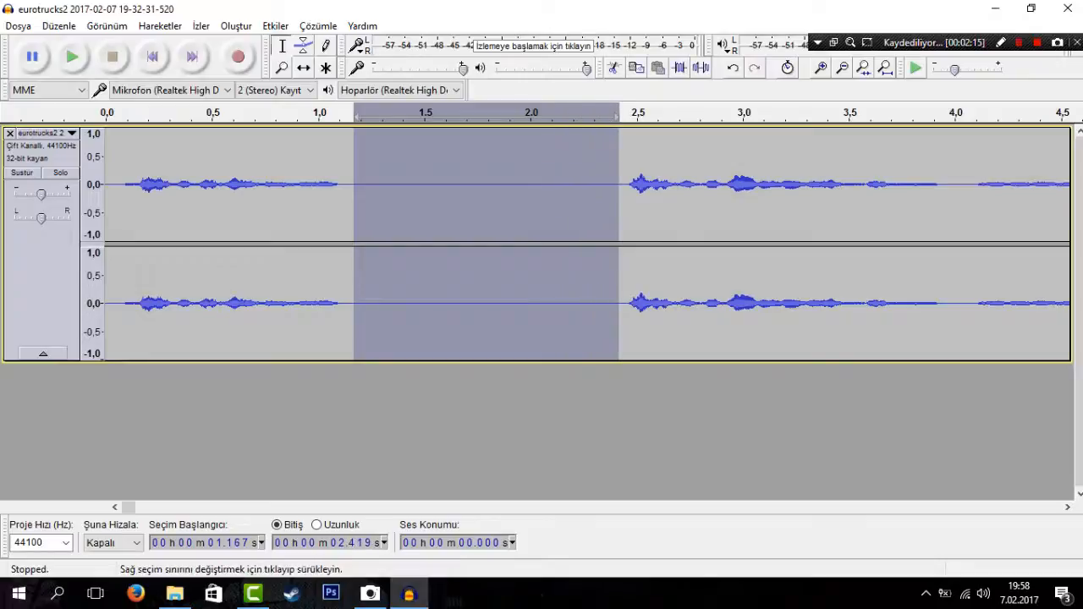
left_click(73, 57)
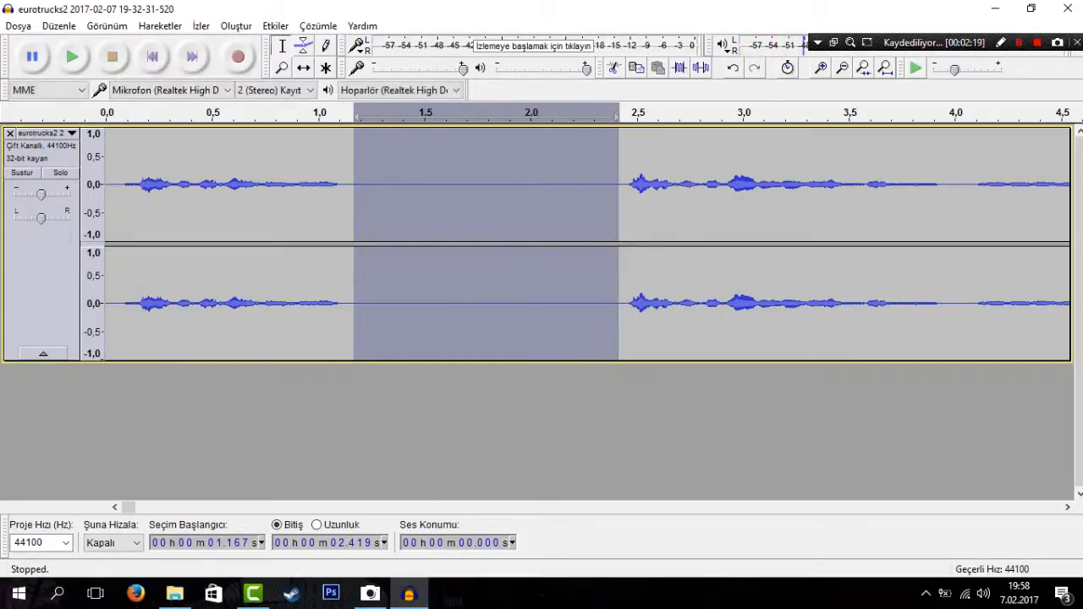
left_click(274, 26)
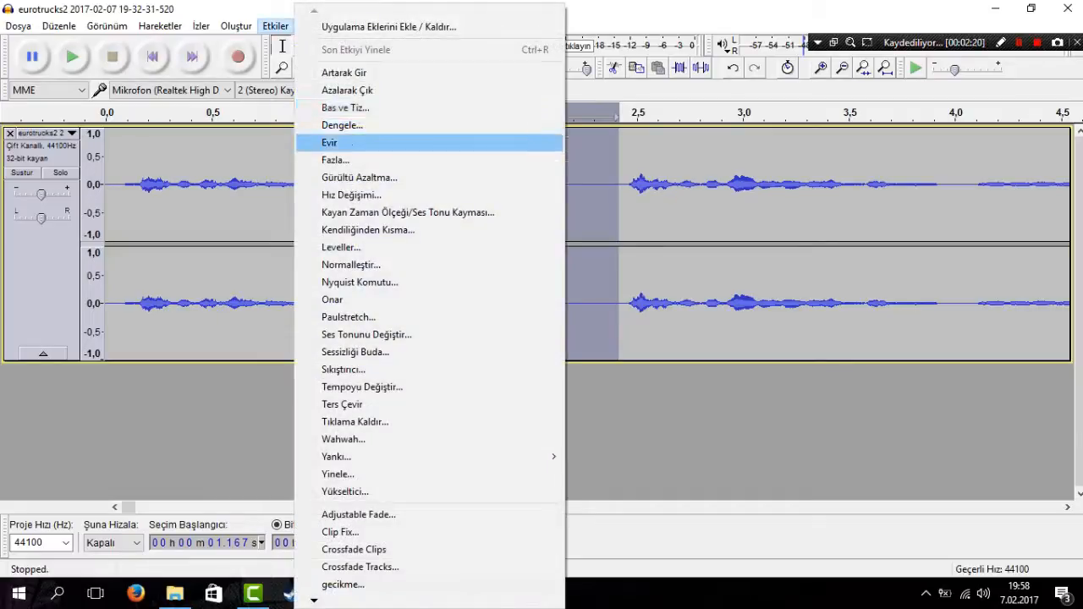
left_click(356, 177)
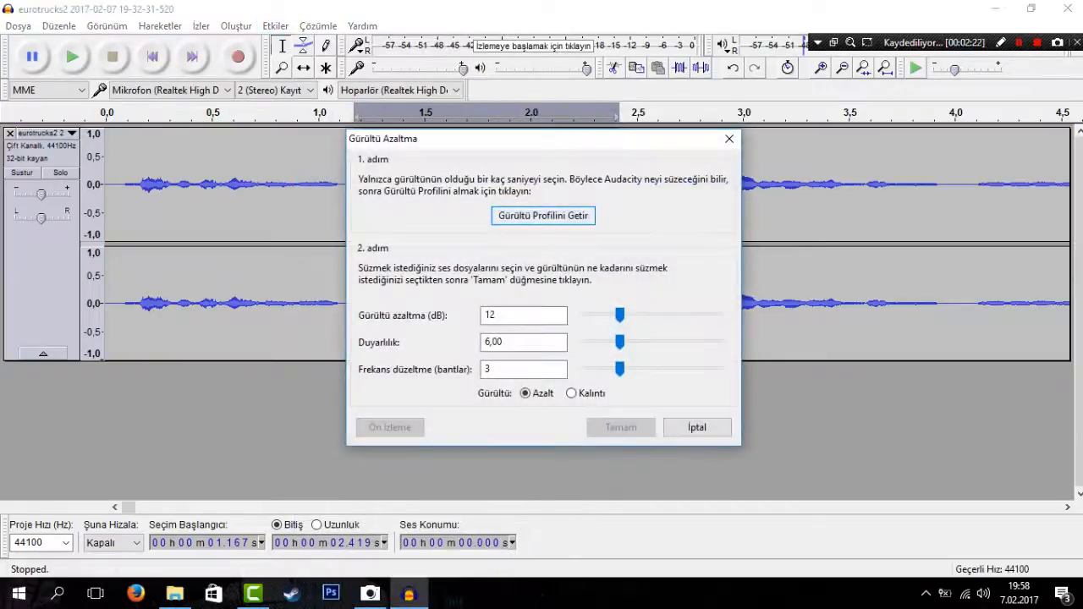
left_click(543, 216)
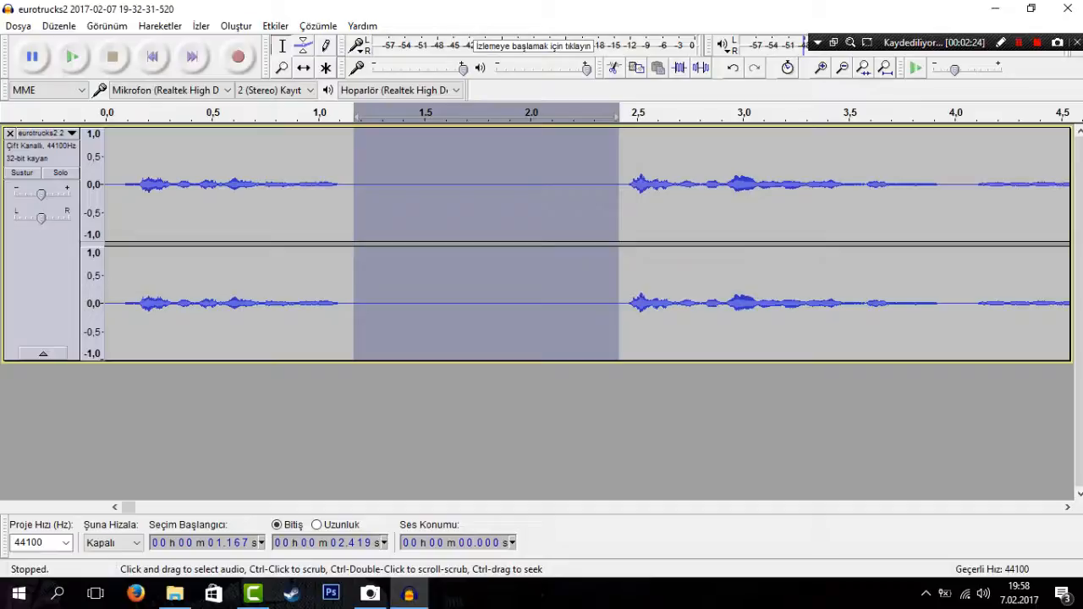
Select the entire audio track and apply Noise Reduction with 12 dB reduction, sensitivity 6,00 and 3 frequency smoothing bands.
scroll(543, 216, "down", 6)
scroll(543, 215, "down", 2)
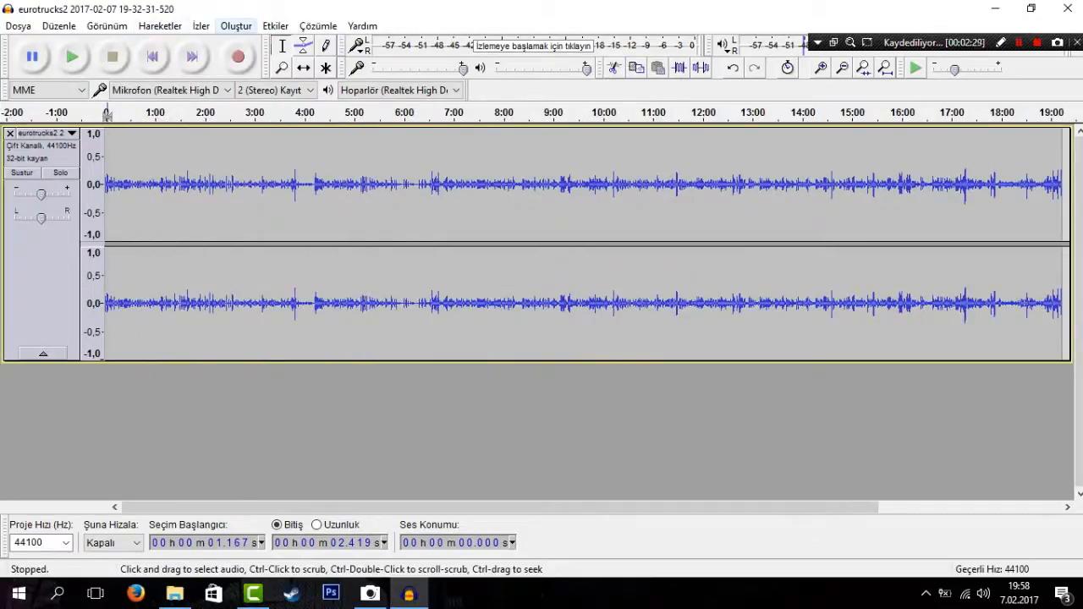
left_click(107, 26)
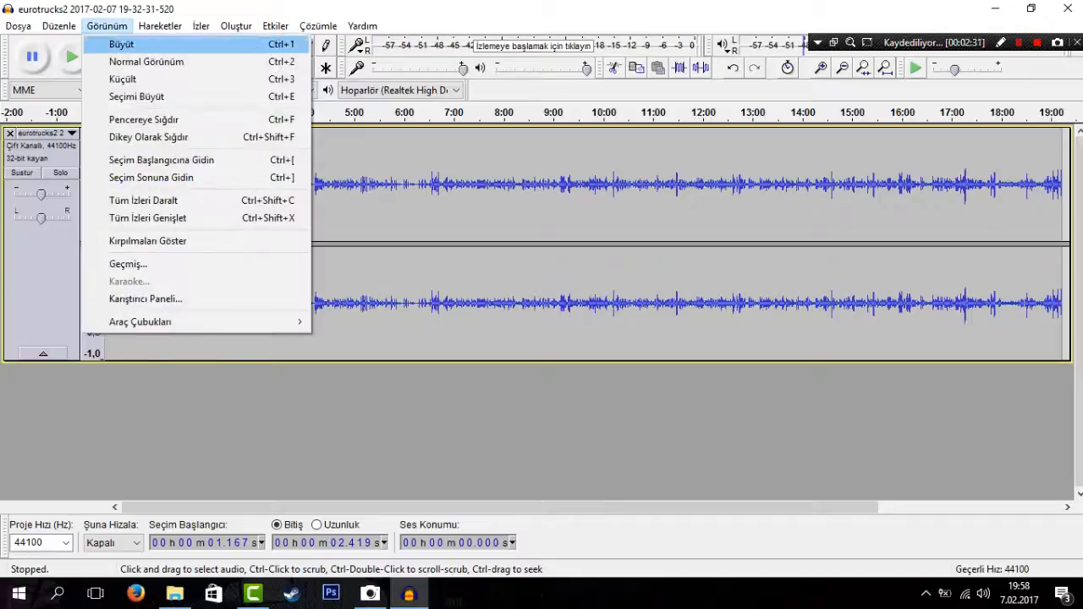
left_click(236, 26)
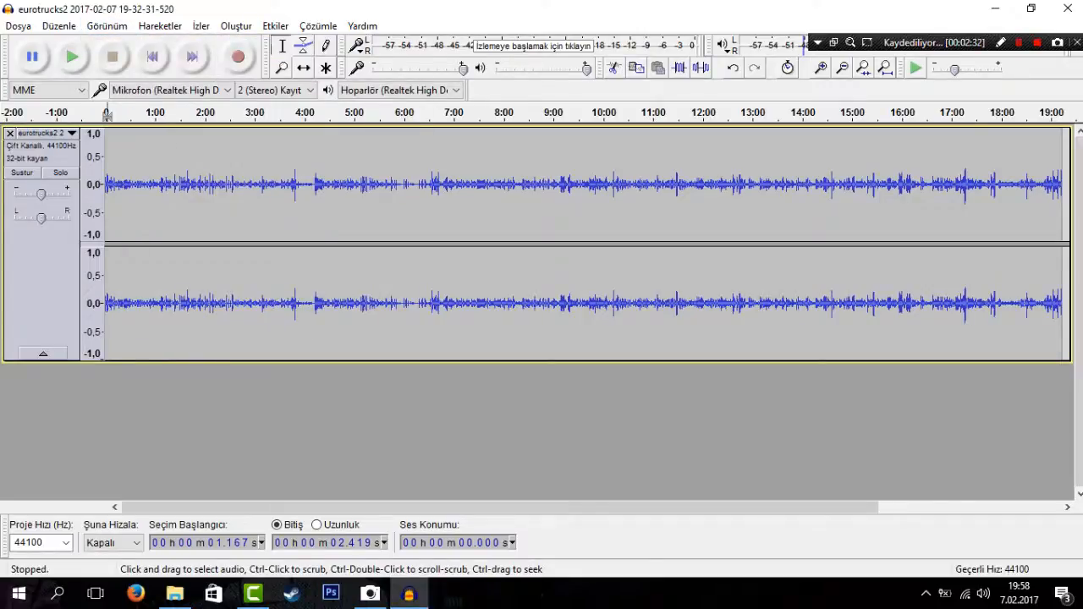
scroll(543, 228, "down", 3)
left_click_drag(105, 114, 292, 115)
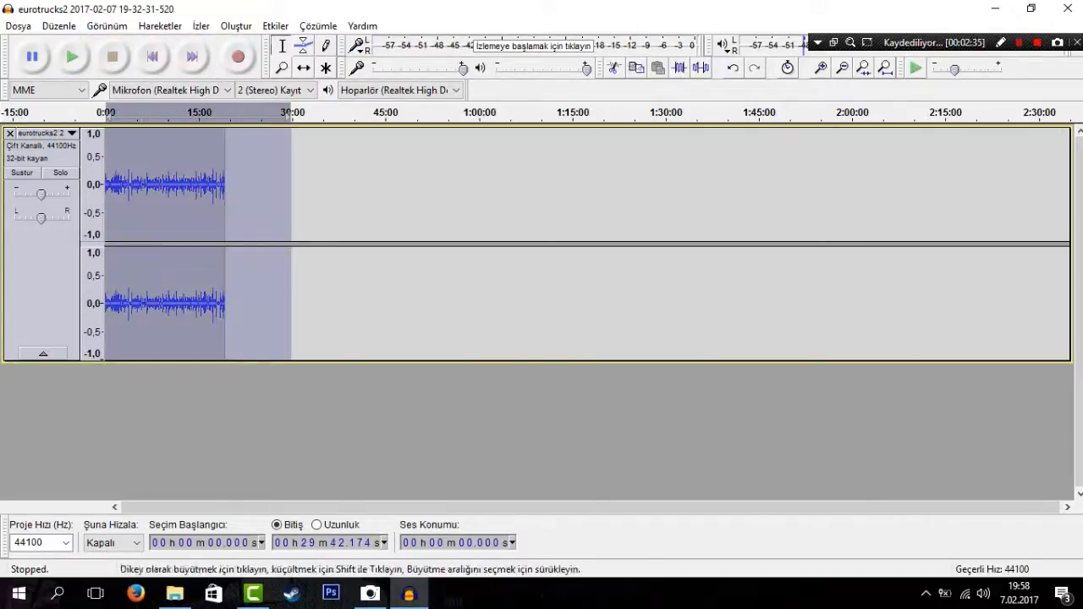
left_click(274, 26)
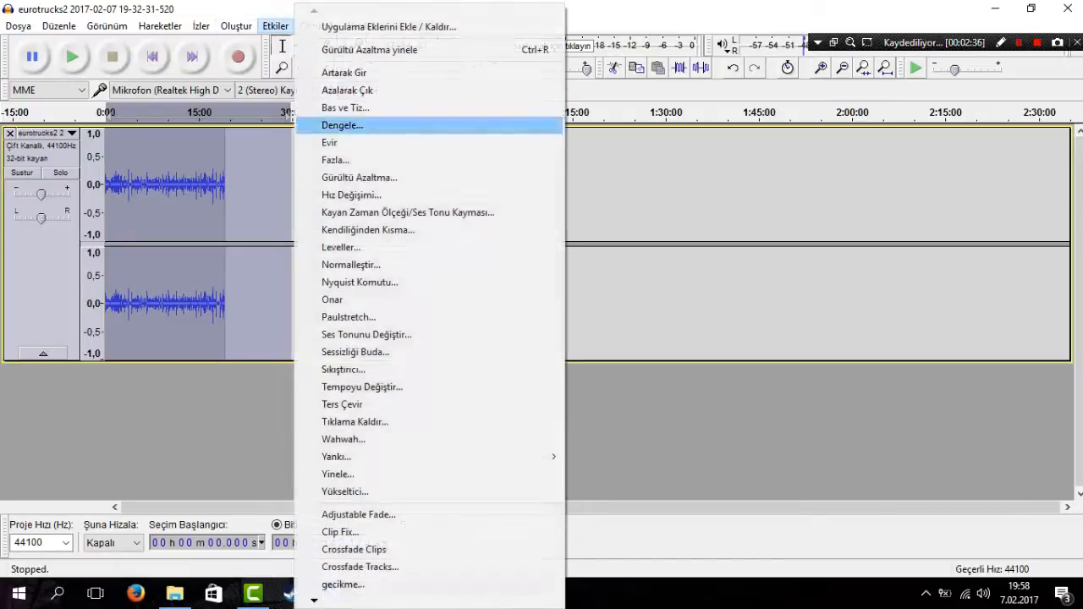
left_click(385, 174)
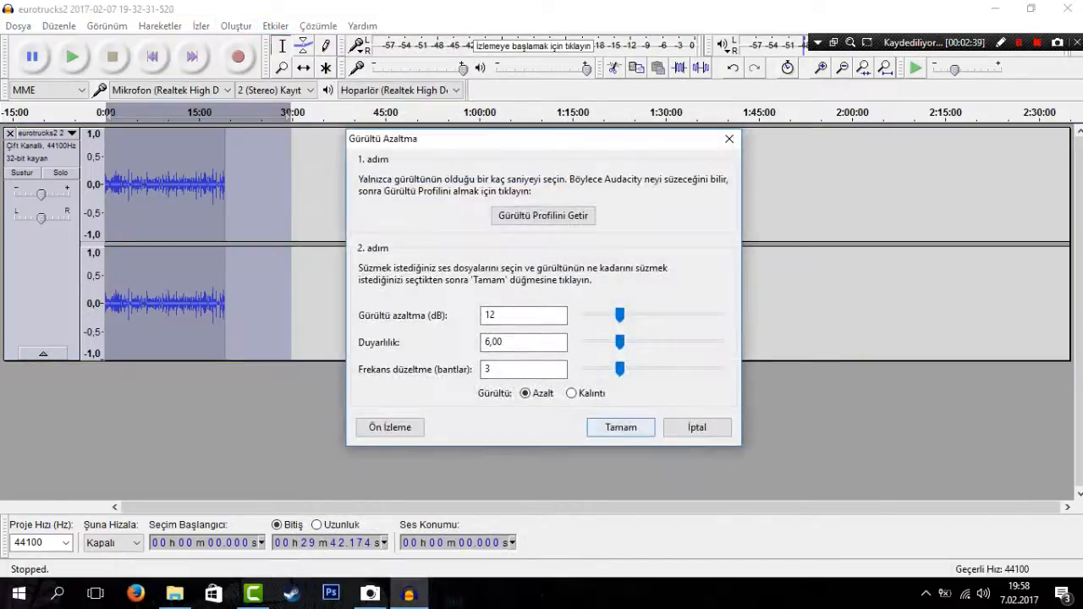
left_click(620, 428)
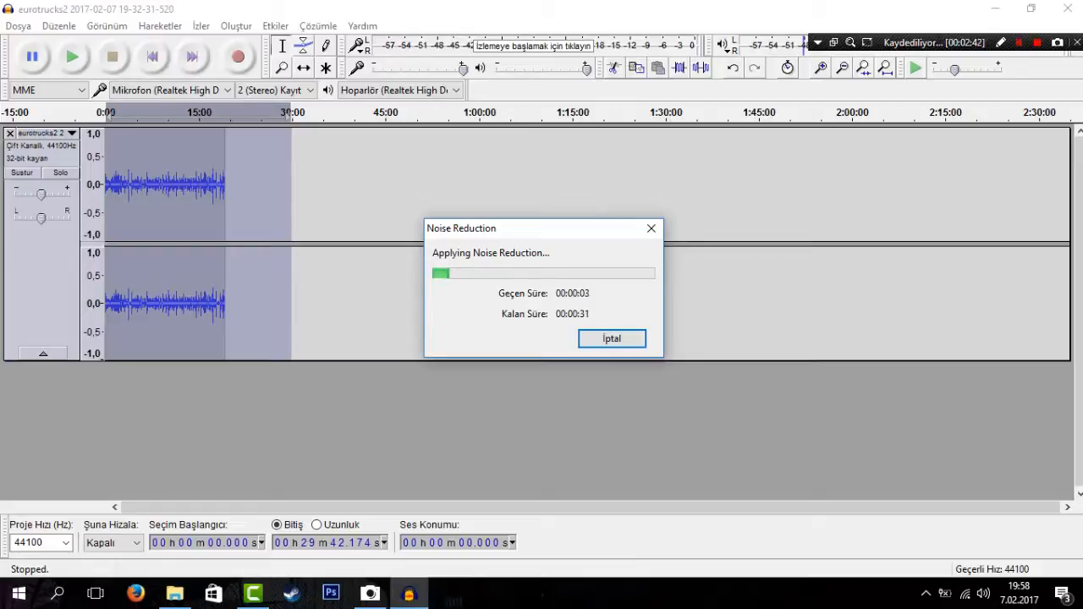
left_click(1019, 43)
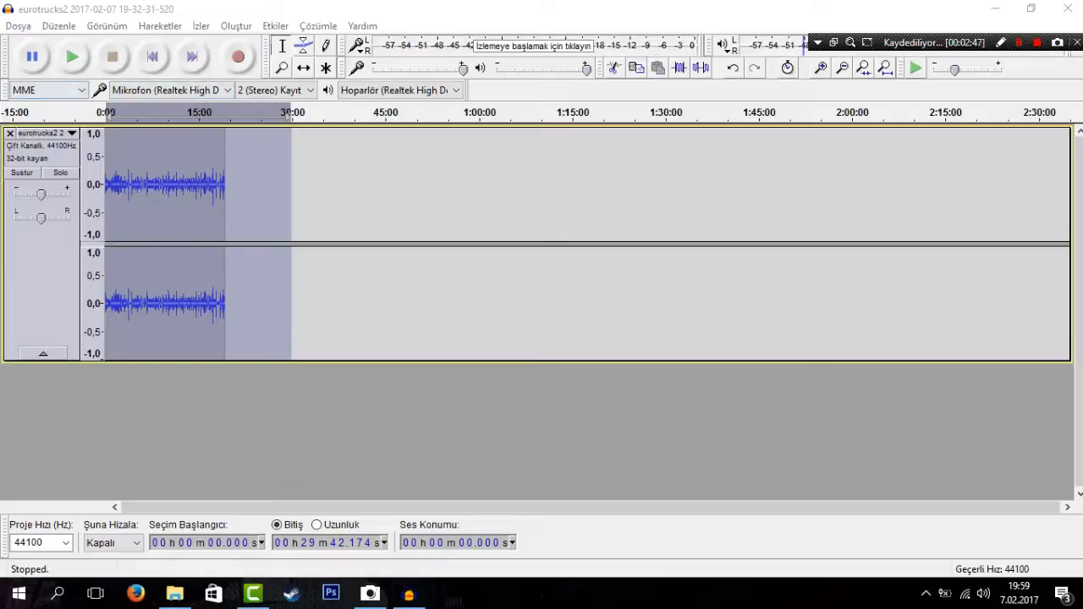
Play the noise-reduced track from the start and from about 3:04, examining the waveform around that point up close.
left_click(73, 57)
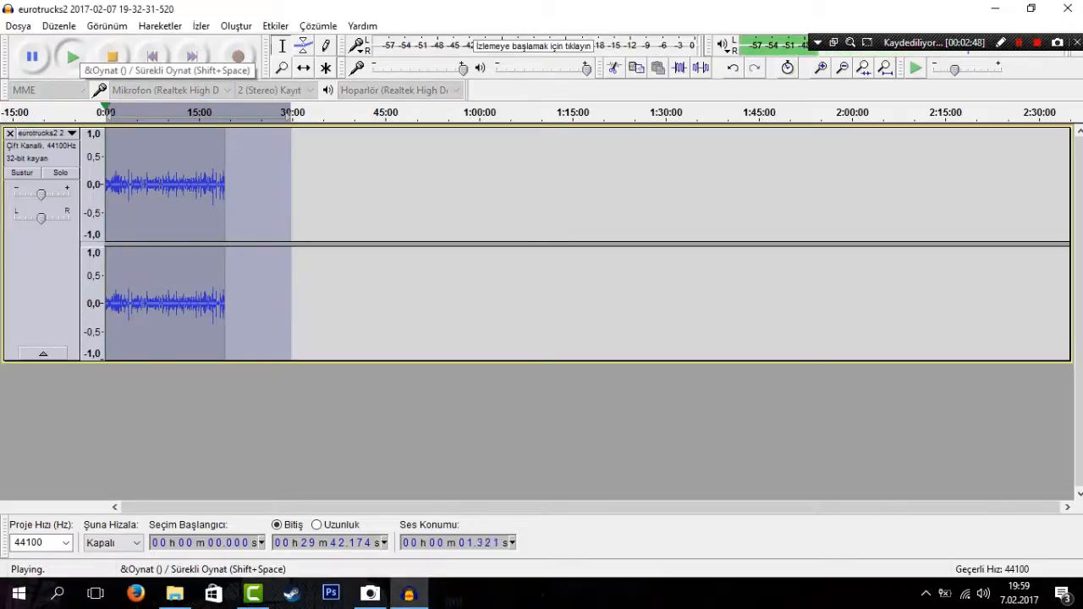
left_click(124, 186)
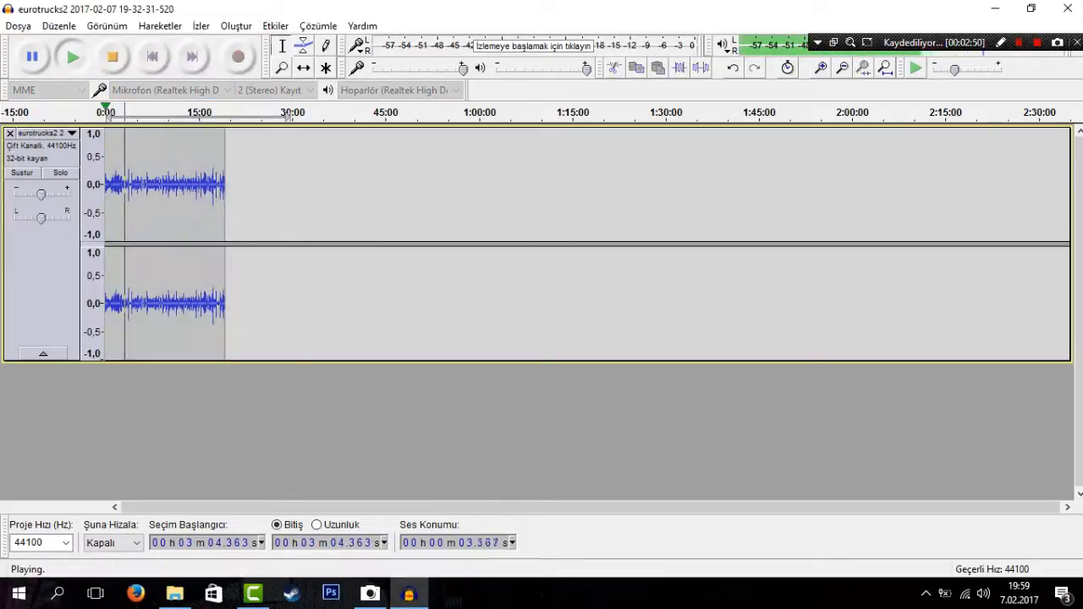
left_click(32, 57)
left_click(32, 57)
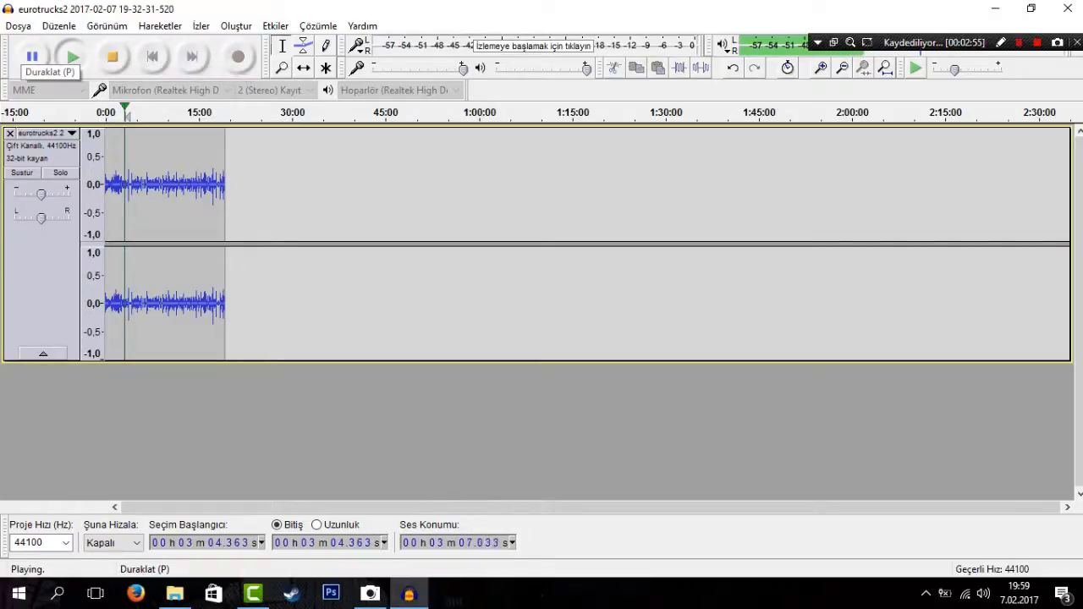
key("ctrl+1")
key("ctrl+1")
key("ctrl+1")
key("ctrl+1")
key("ctrl+1")
key("ctrl+1")
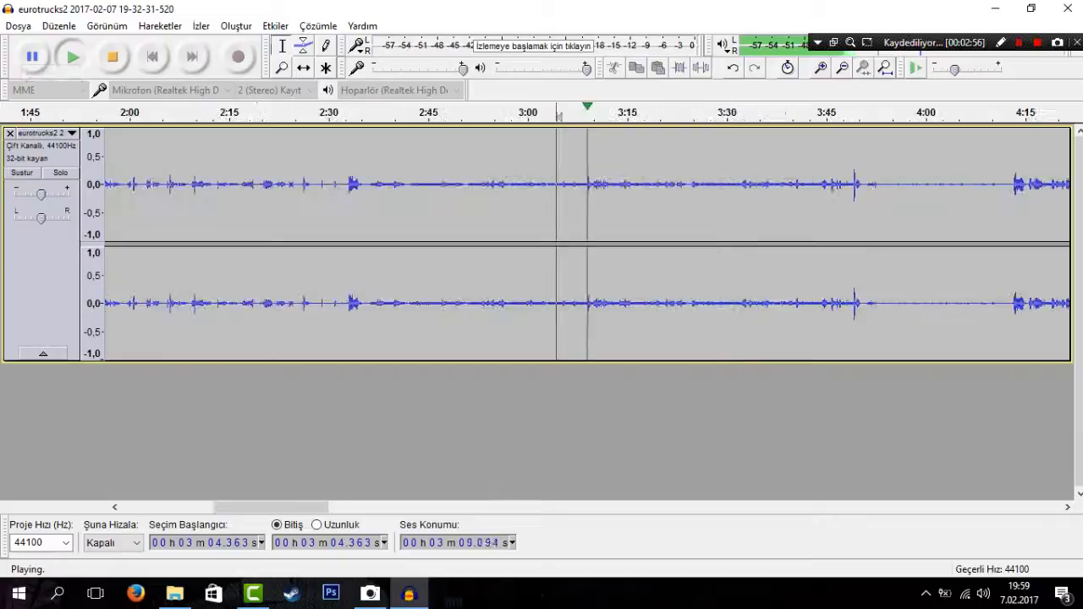
Listen to the audio just after 3:04 with the waveform enlarged, and stop playback.
key("ctrl+1")
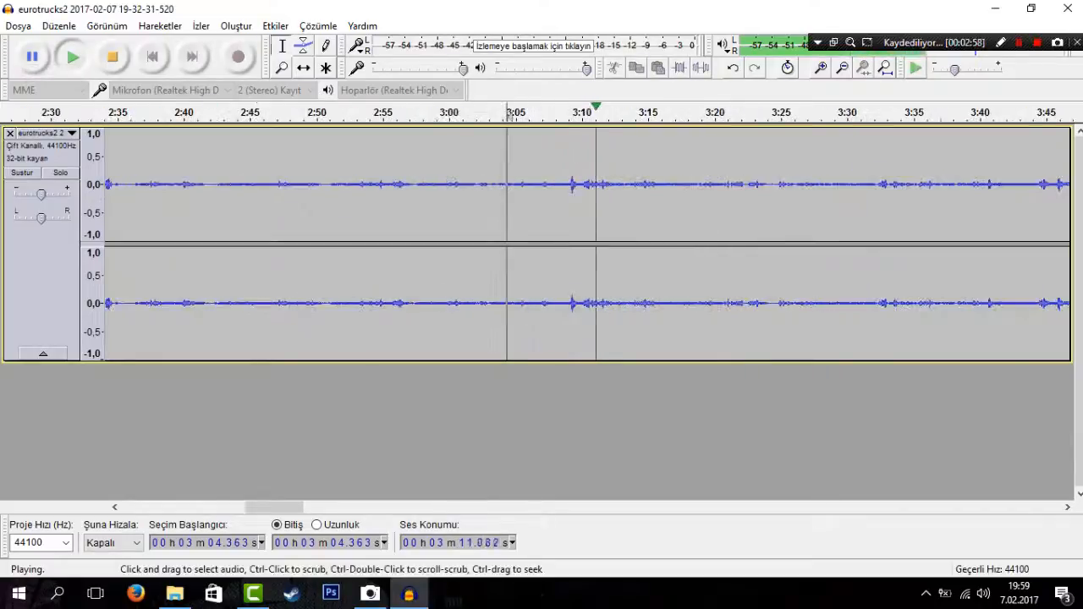
key("p")
key("space")
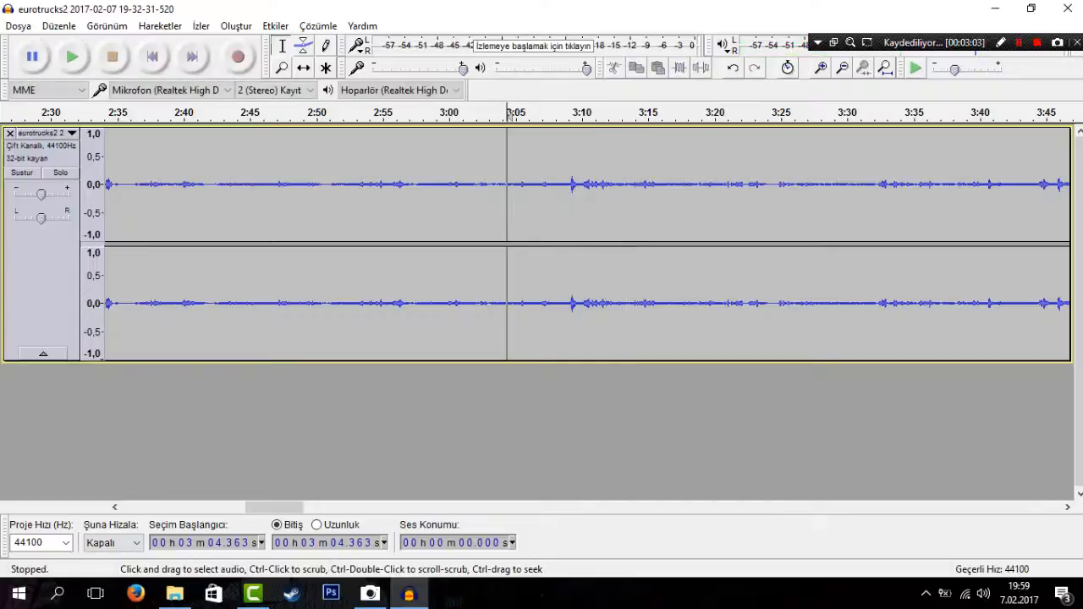
Select and play the quiet passage from about 33.31 s to 34.39 s, and capture it as the Noise Reduction profile.
left_click_drag(274, 507, 151, 508)
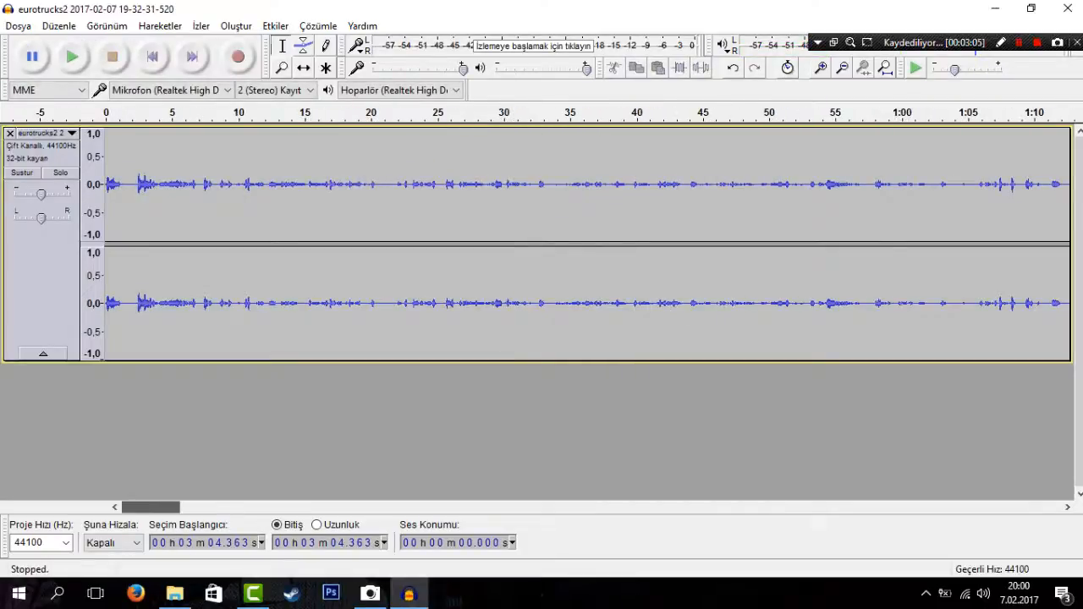
left_click(129, 254)
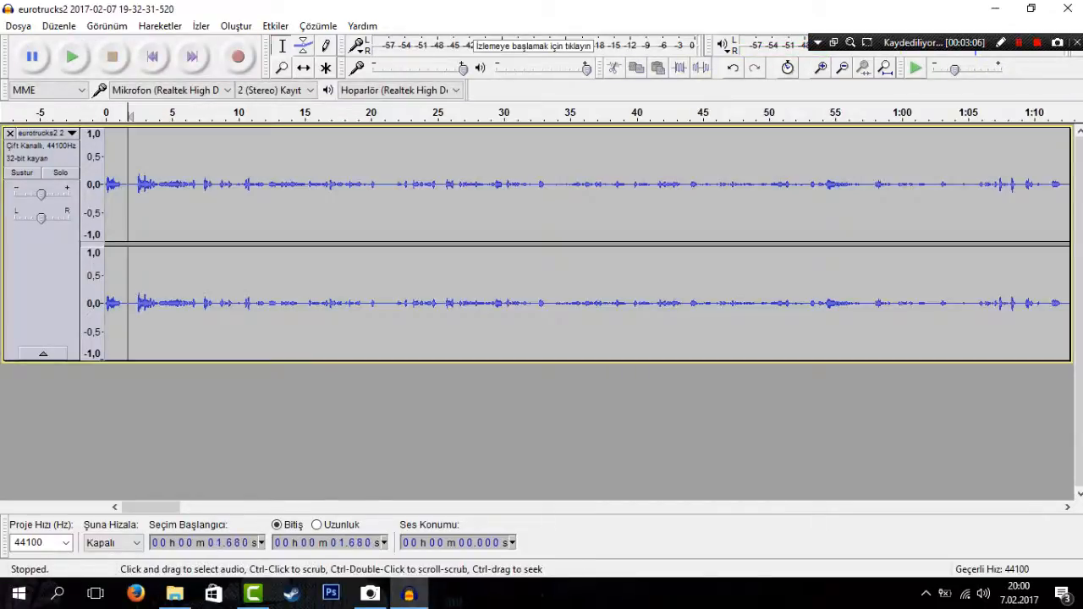
left_click(559, 254)
left_click_drag(548, 254, 561, 253)
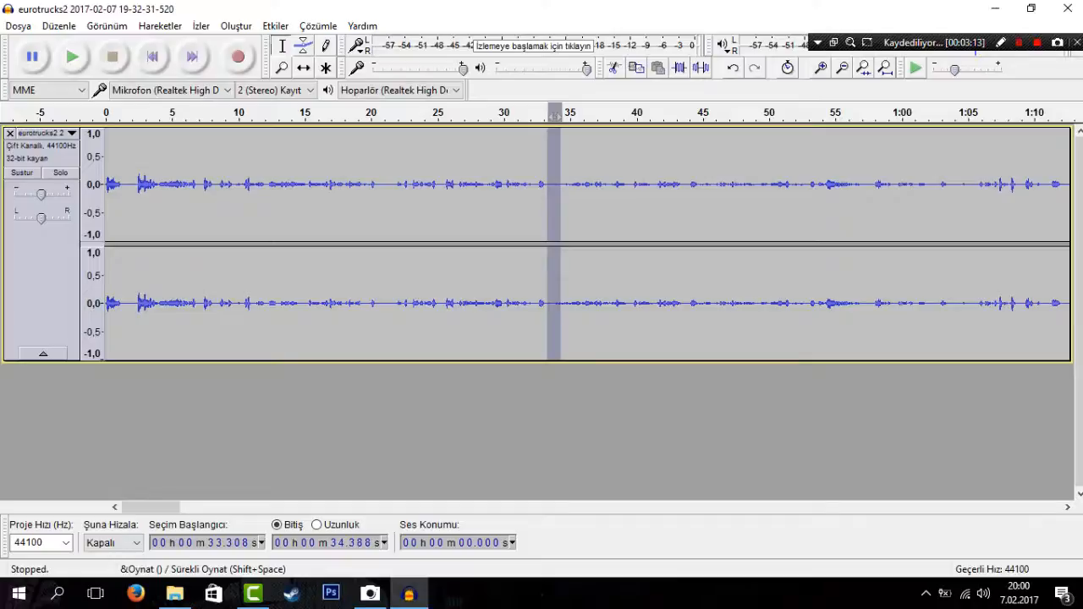
left_click(73, 57)
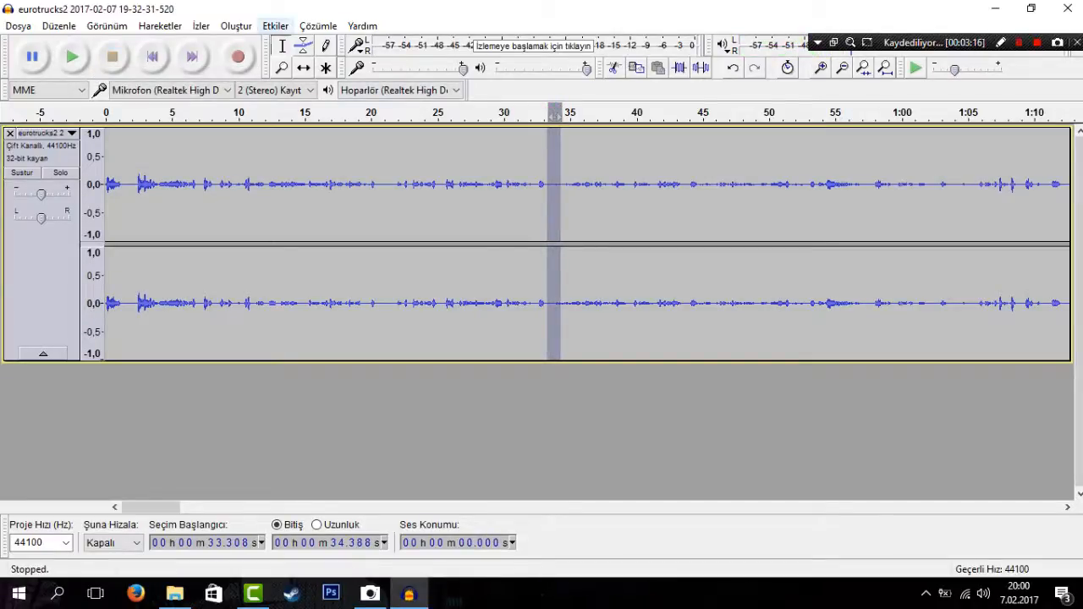
left_click(275, 26)
left_click(359, 177)
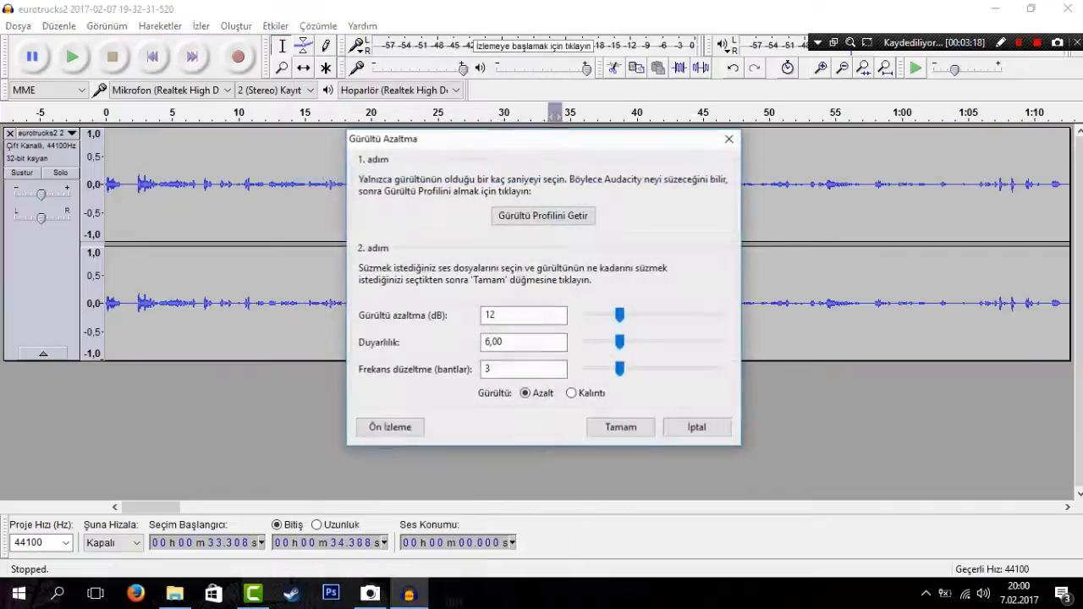
left_click(500, 217)
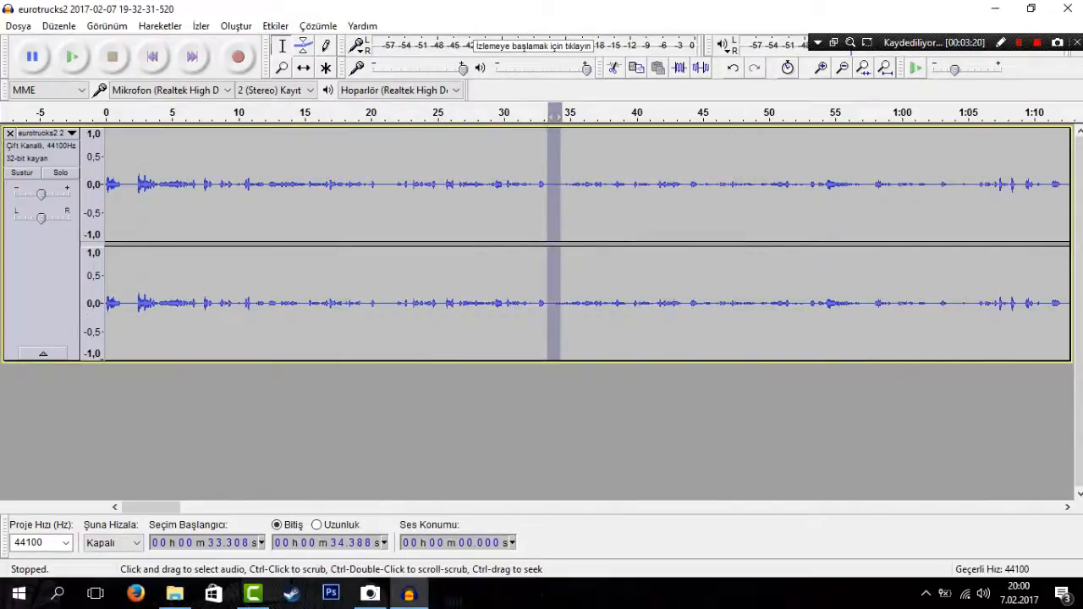
Examine the waveform of the selected quiet passage up close, and compare it with the overall track.
key("ctrl+1")
key("ctrl+1")
key("ctrl+1")
key("ctrl+1")
key("ctrl+1")
key("ctrl+1")
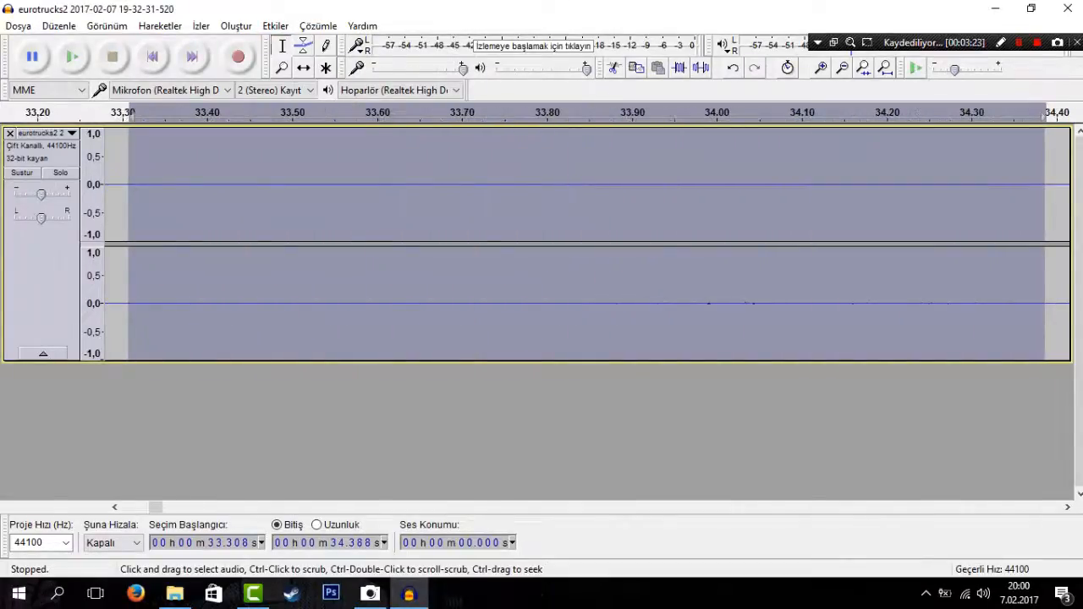
key("ctrl+3")
key("ctrl+3")
key("ctrl+3")
key("ctrl+3")
key("ctrl+3")
key("ctrl+3")
key("ctrl+3")
key("ctrl+3")
key("ctrl+3")
key("ctrl+3")
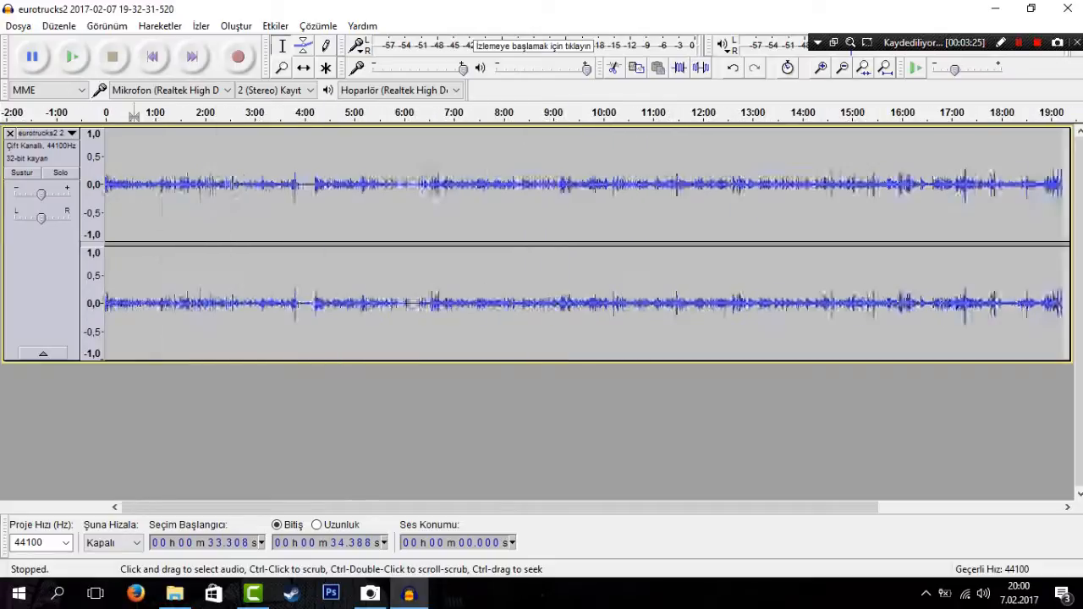
Select the entire audio track and apply Noise Reduction again with 12 dB reduction, sensitivity 6,00 and 3 frequency smoothing bands.
scroll(407, 303, "down", 2)
left_click_drag(417, 302, 100, 299)
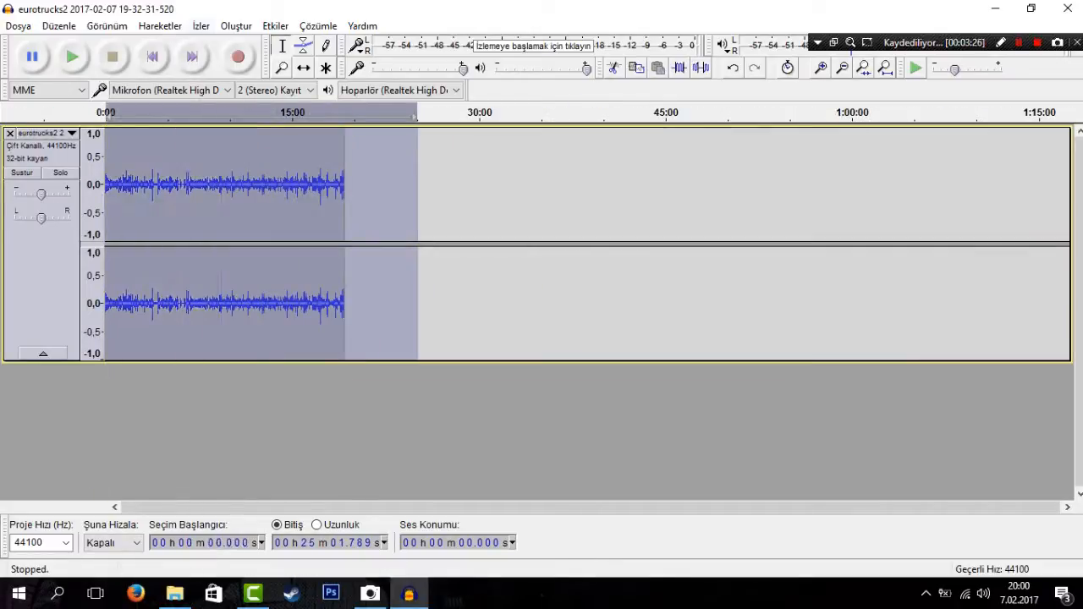
left_click(275, 26)
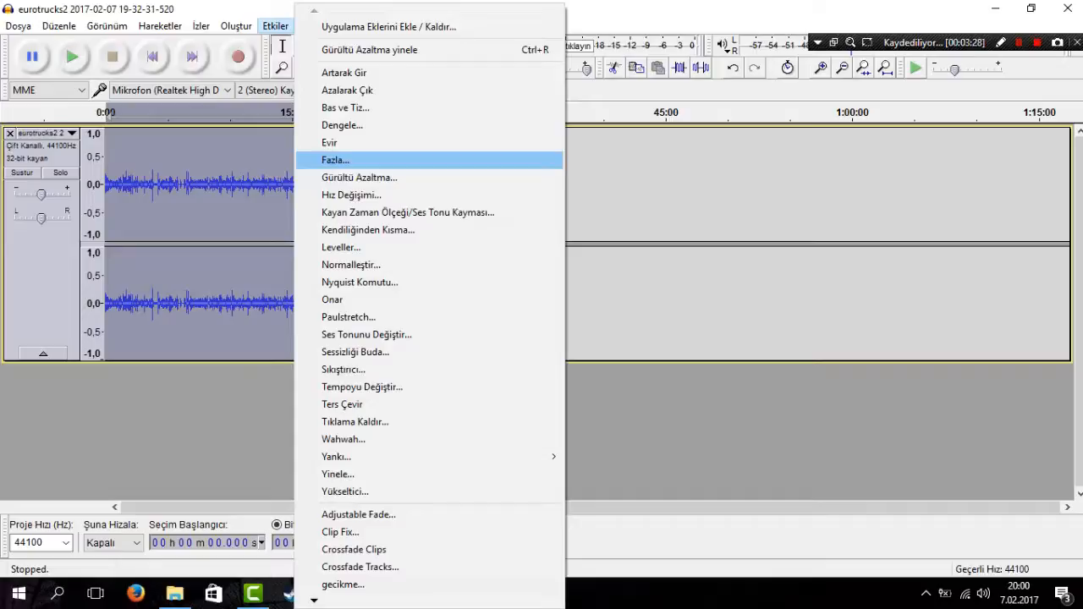
left_click(359, 176)
key("Return")
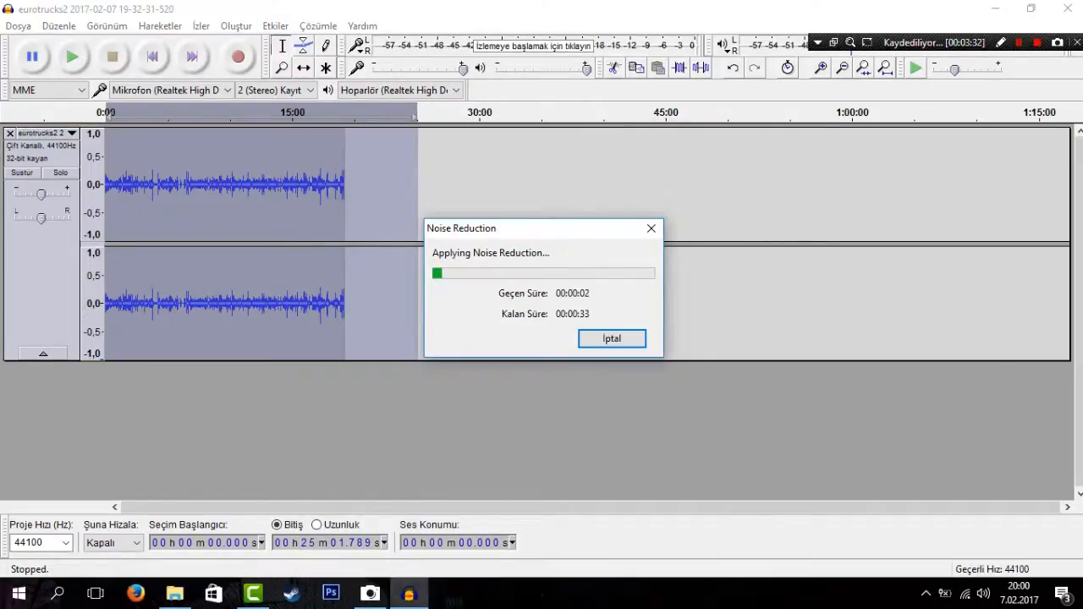
key("Escape")
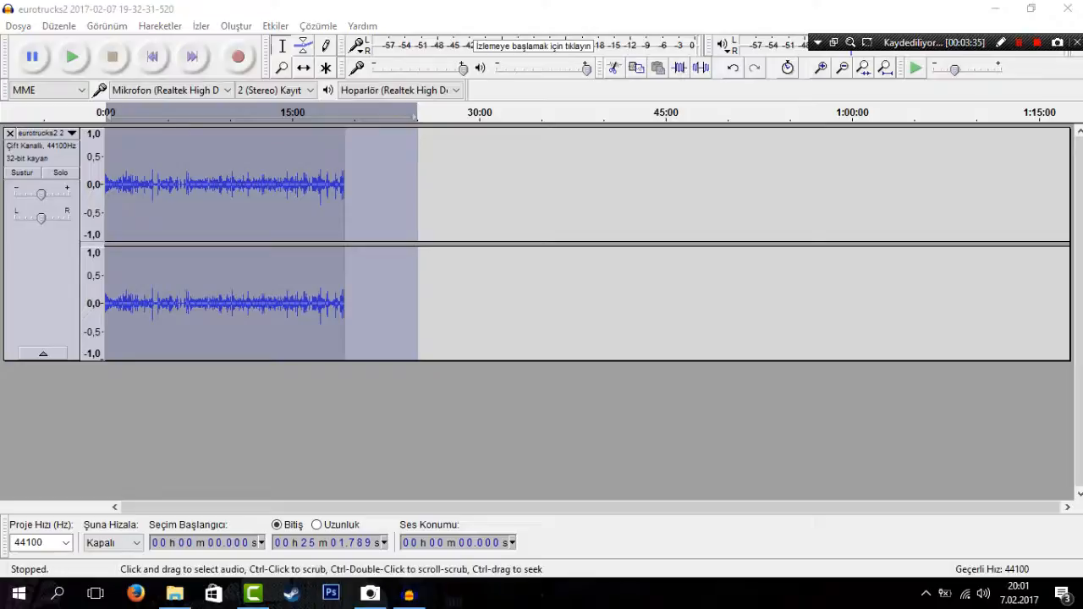
Play the processed track from the start and from about 3:31 to check the noise, and stop playback.
left_click(72, 57)
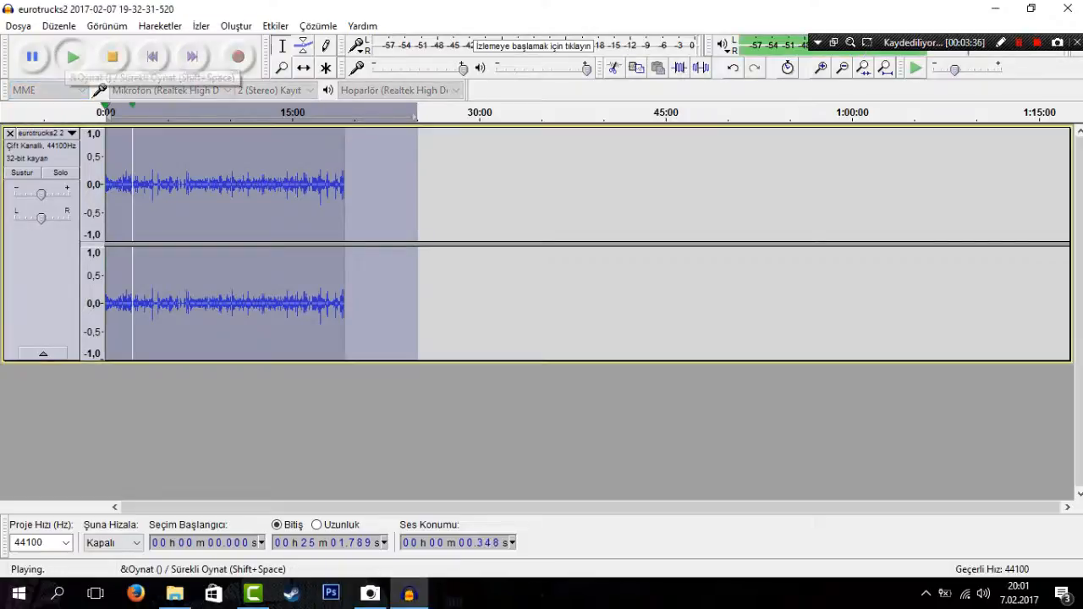
left_click(149, 186)
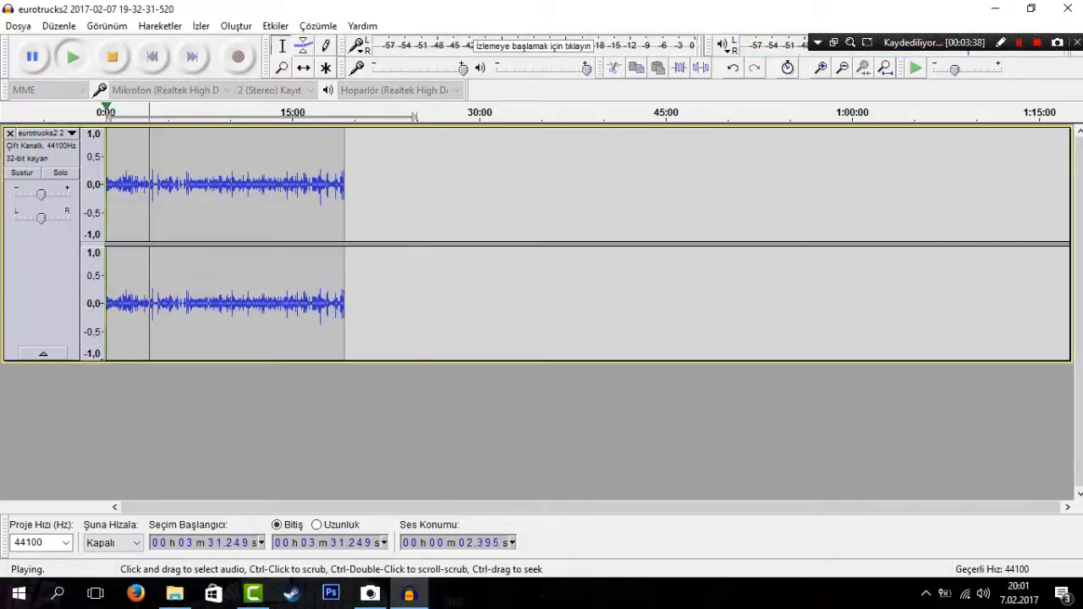
left_click(73, 57)
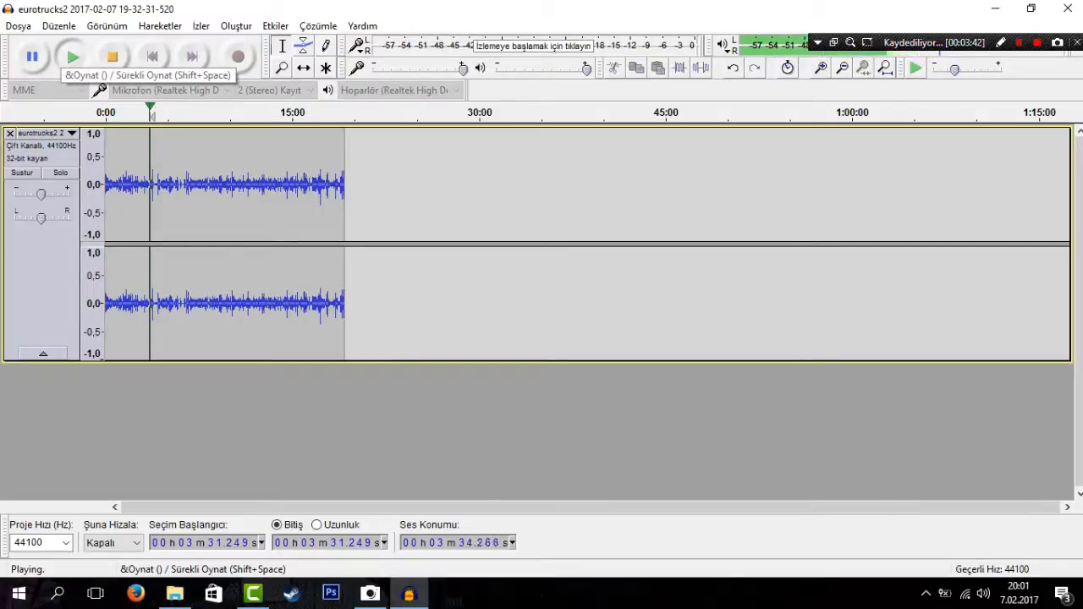
left_click(32, 57)
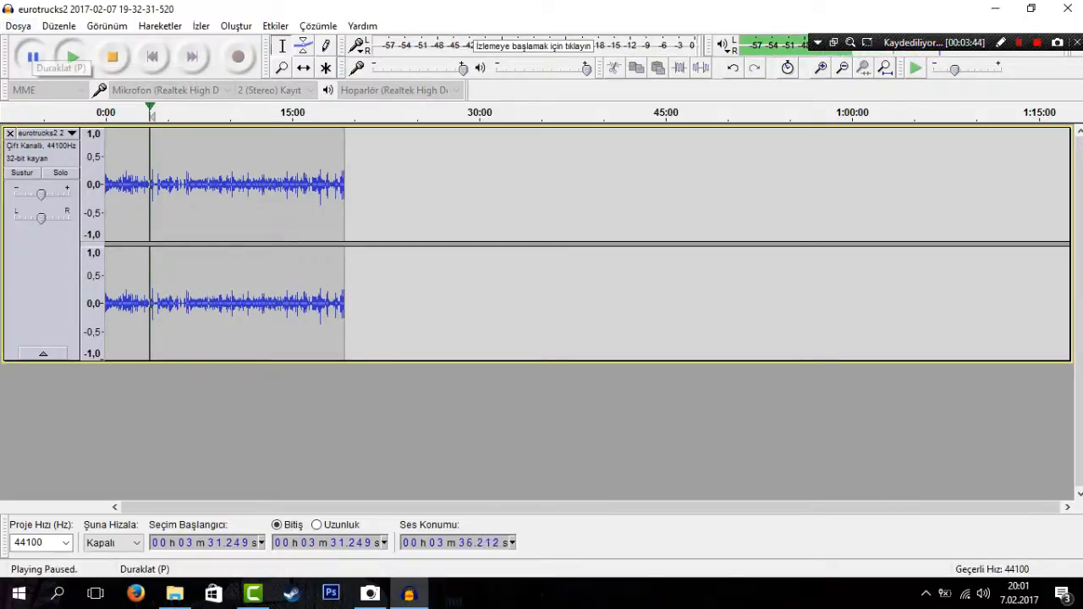
left_click(113, 57)
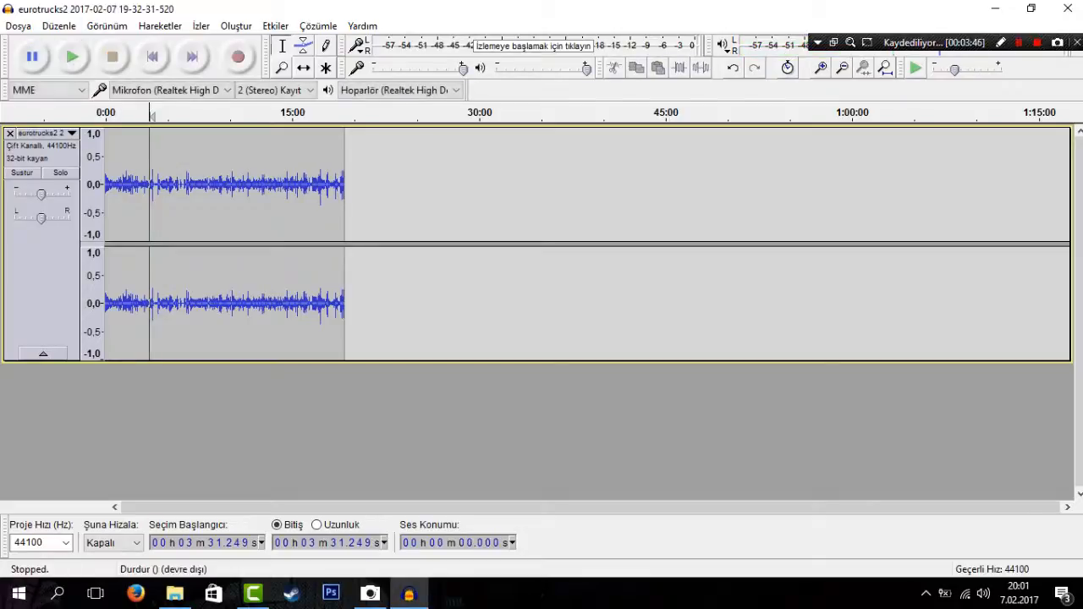
Export the audio to the desktop as a signed 16-bit PCM WAV named euro trucknsim, and close Audacity without saving the project.
left_click(18, 26)
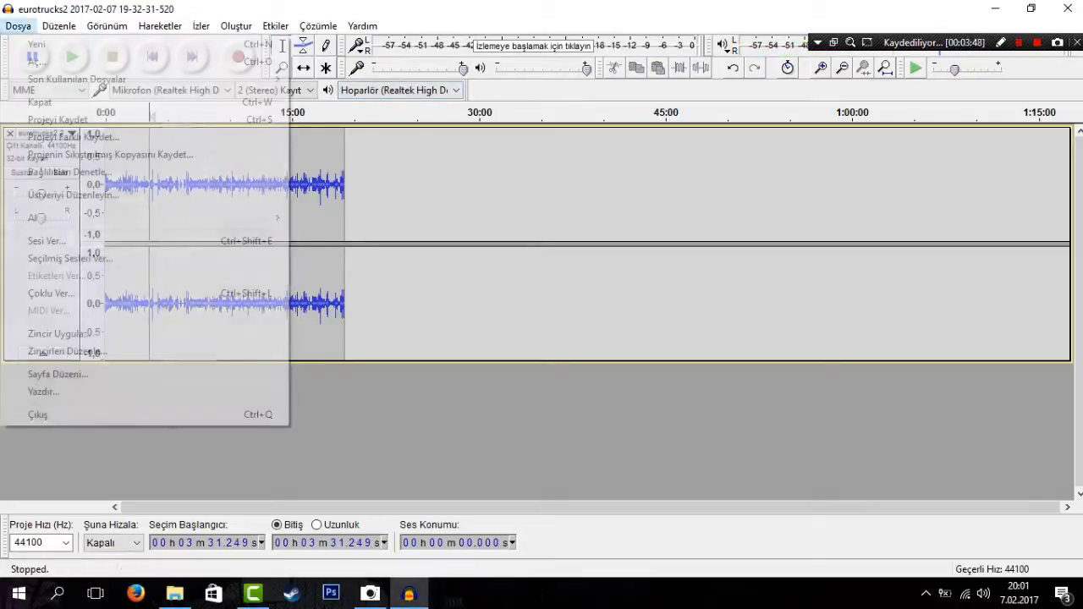
left_click(39, 240)
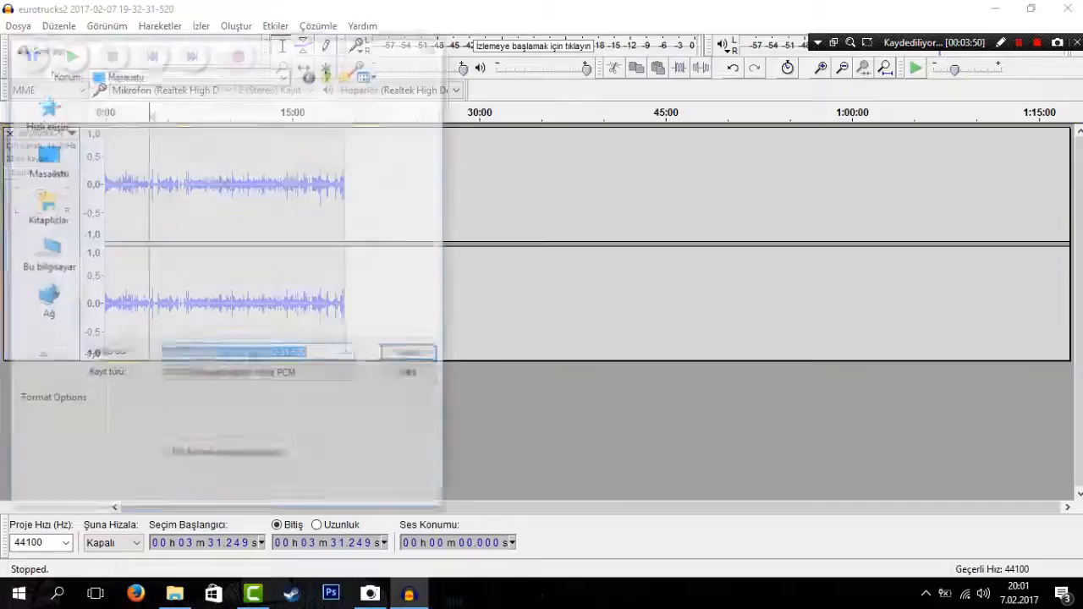
key("BackSpace")
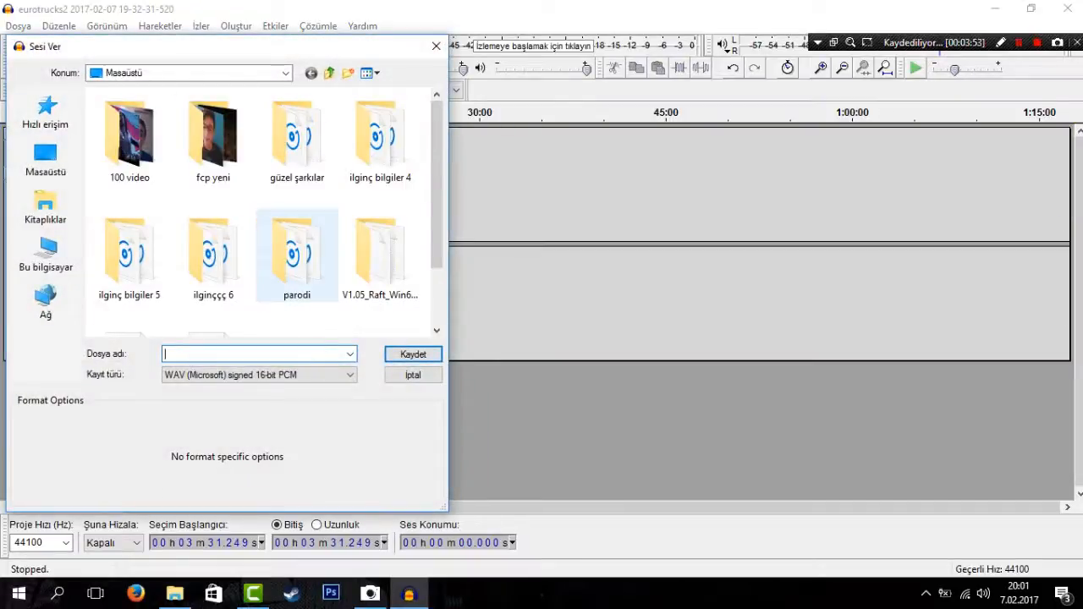
type("euro truckn")
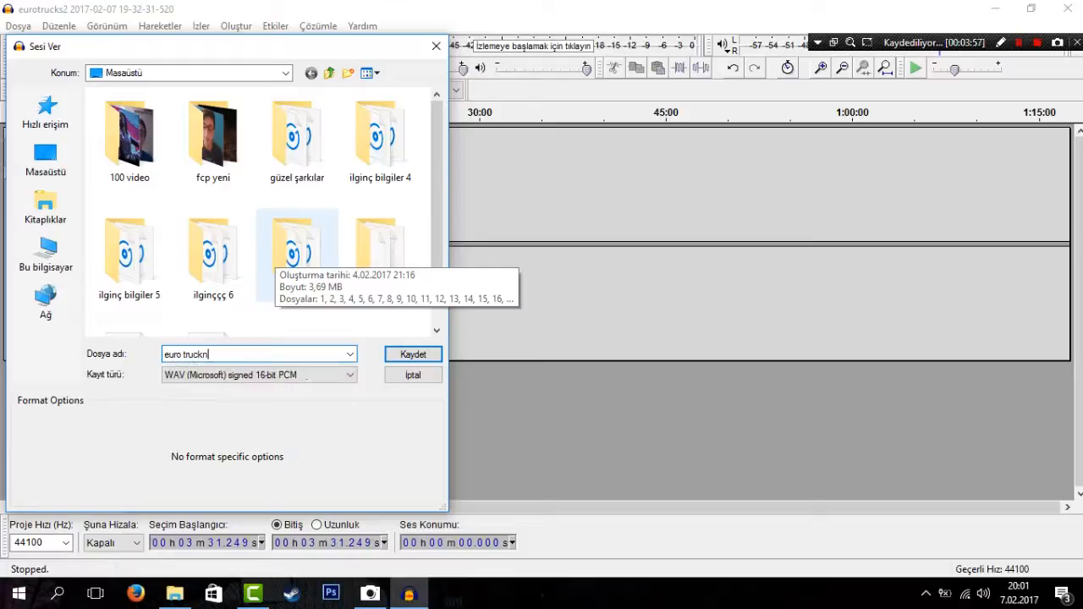
key("Return")
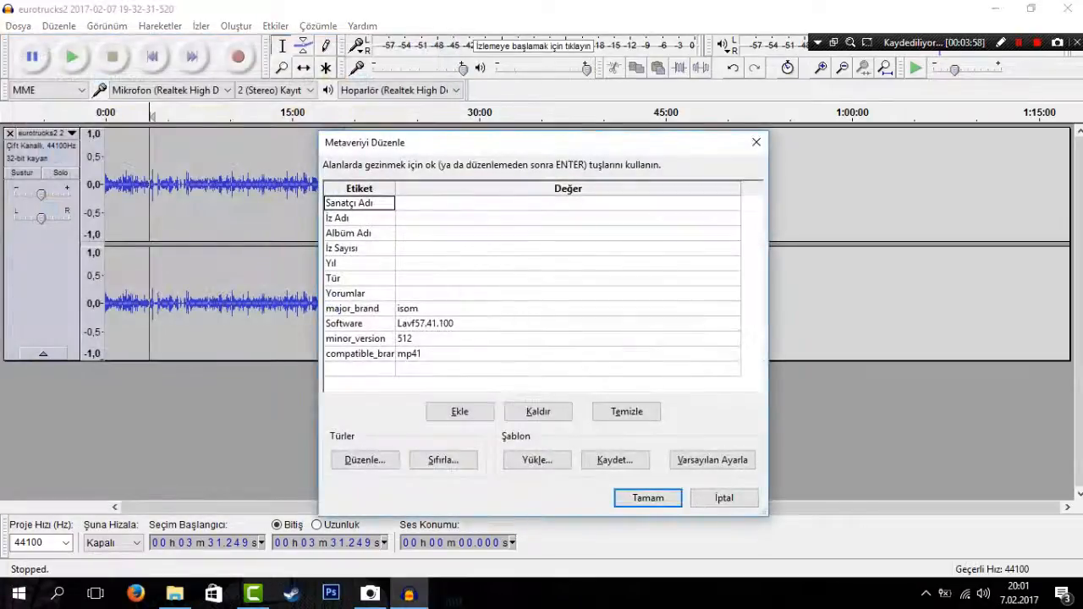
key("Return")
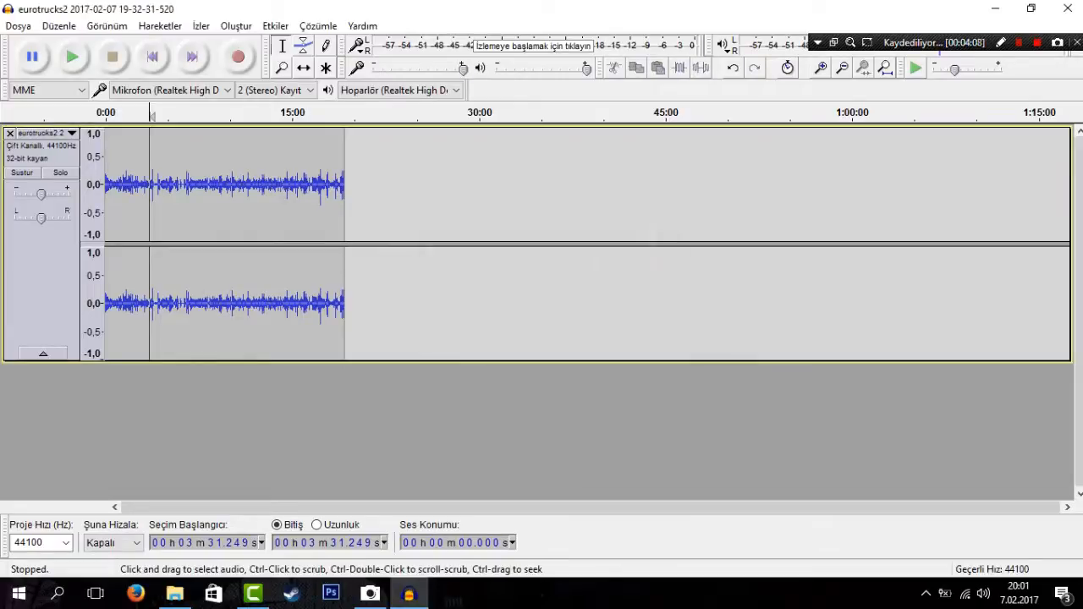
left_click(1066, 9)
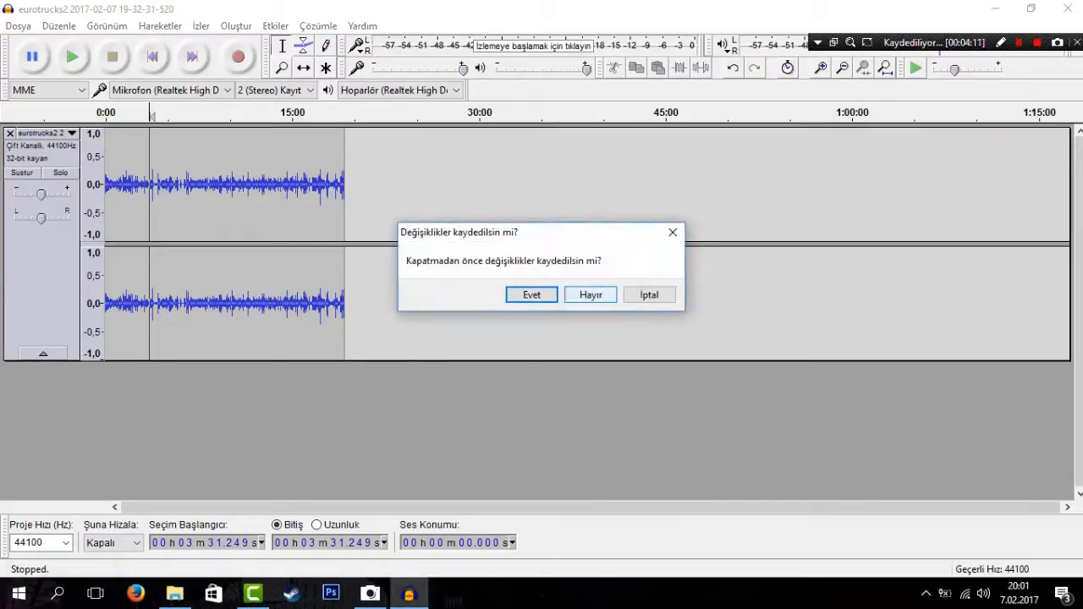
left_click(587, 296)
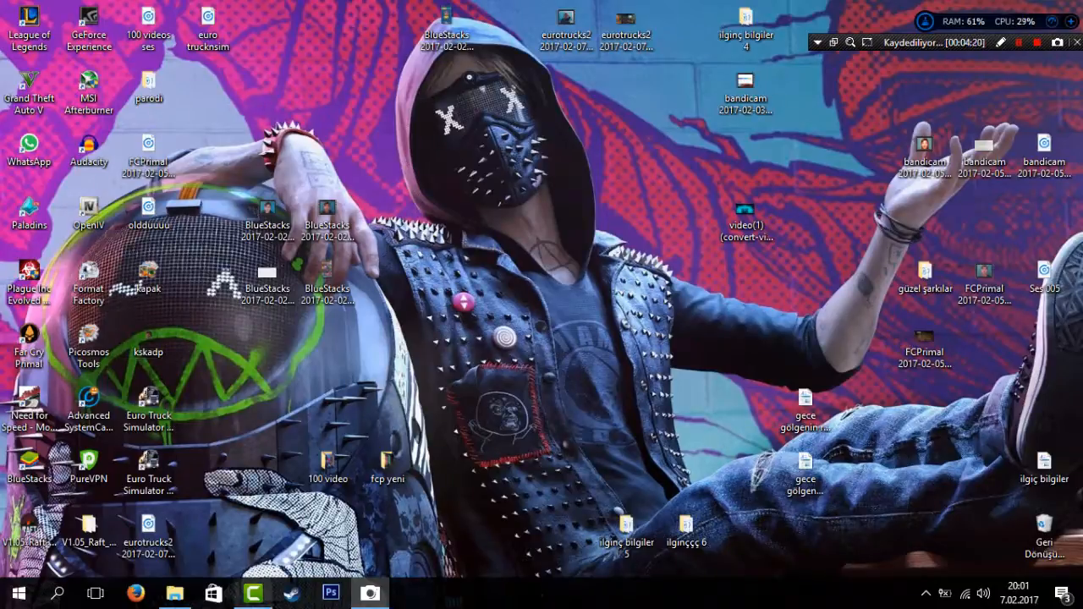
Close the desktop folder window, import the euro trucknsim WAV from the desktop into Camtasia's media bin, and maximize Camtasia.
mouse_move(370, 593)
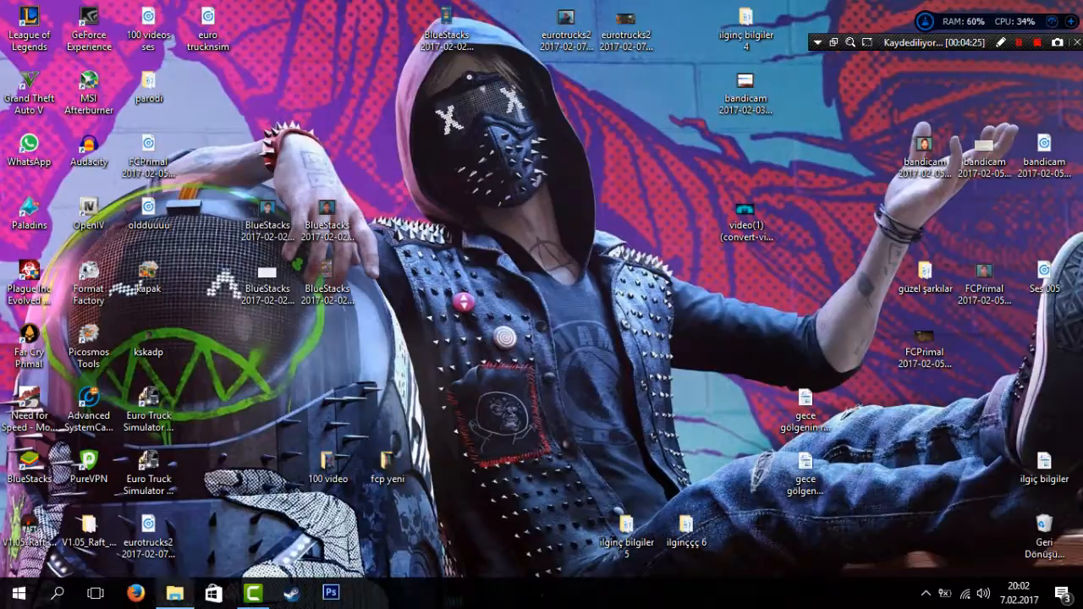
left_click(174, 593)
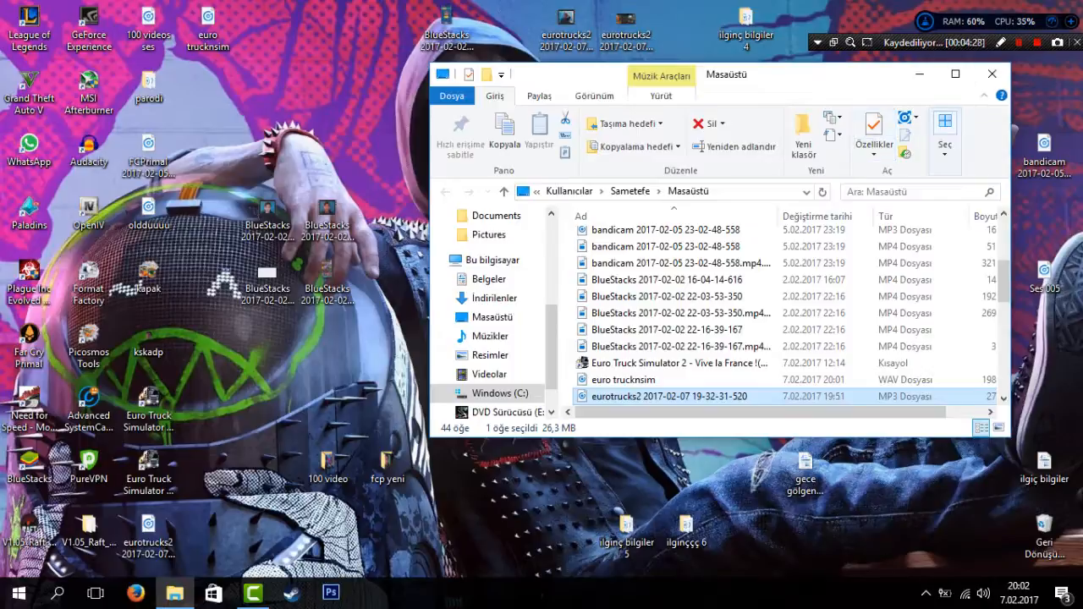
left_click(992, 74)
left_click_drag(208, 22, 233, 305)
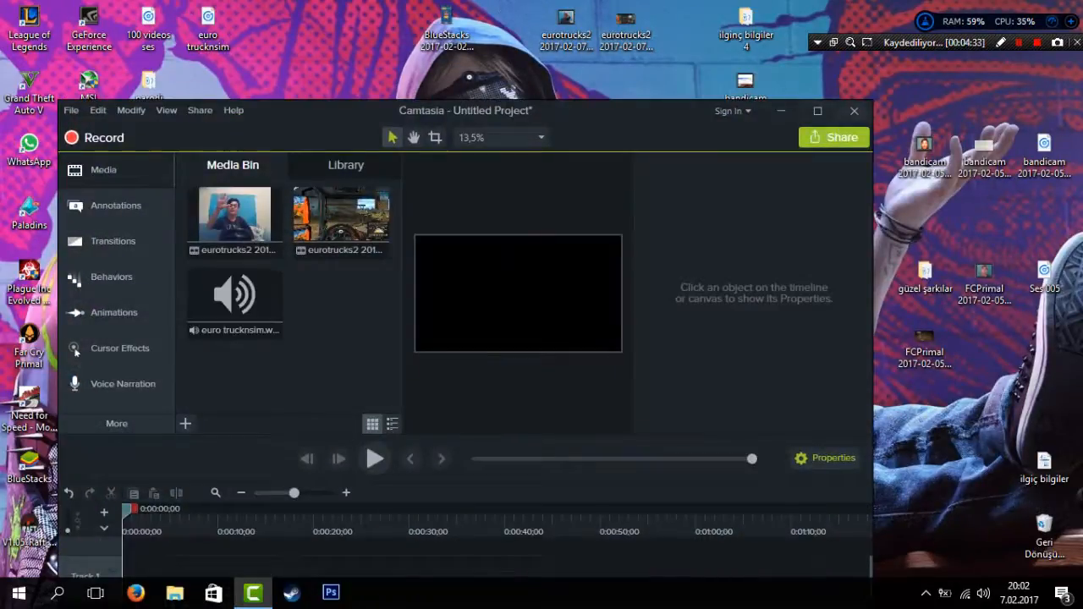
left_click(817, 111)
Place the eurotrucks2 gameplay video at the start of Track 1 and hide the clip properties.
left_click_drag(284, 123, 254, 584)
left_click_drag(317, 473, 126, 541)
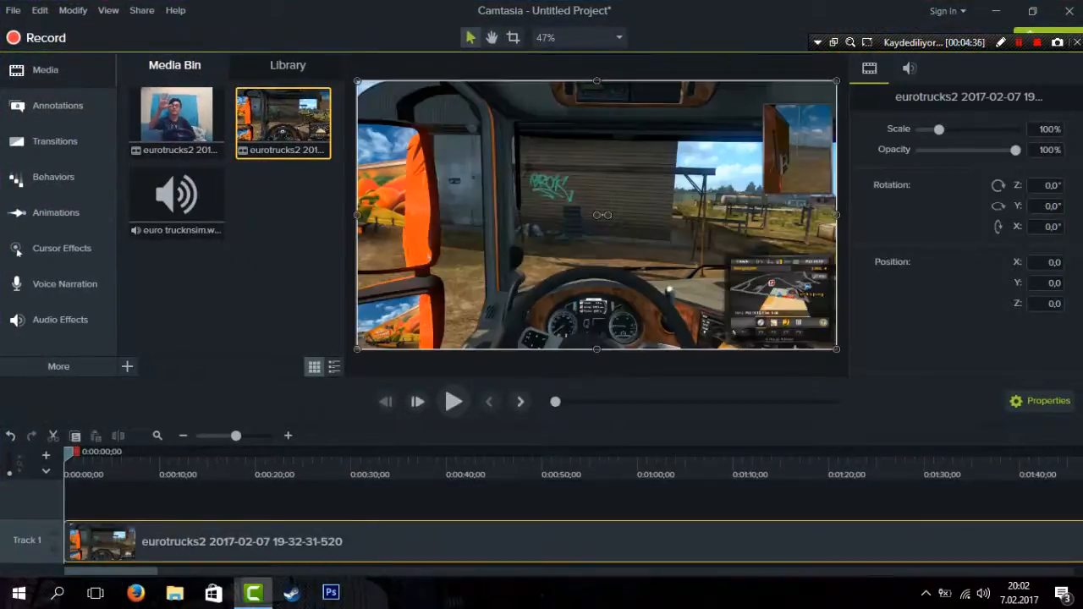
left_click(1040, 401)
Place the webcam video at the start of Track 2, and separate the audio from the gameplay clip on Track 1.
left_click_drag(176, 123, 84, 499)
right_click(110, 512)
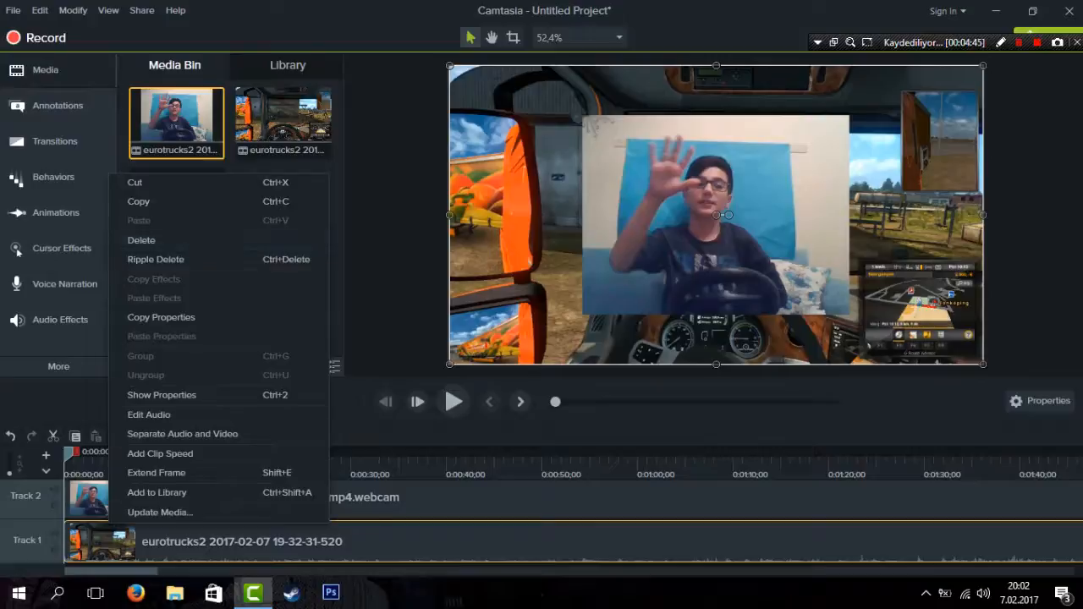
left_click(182, 433)
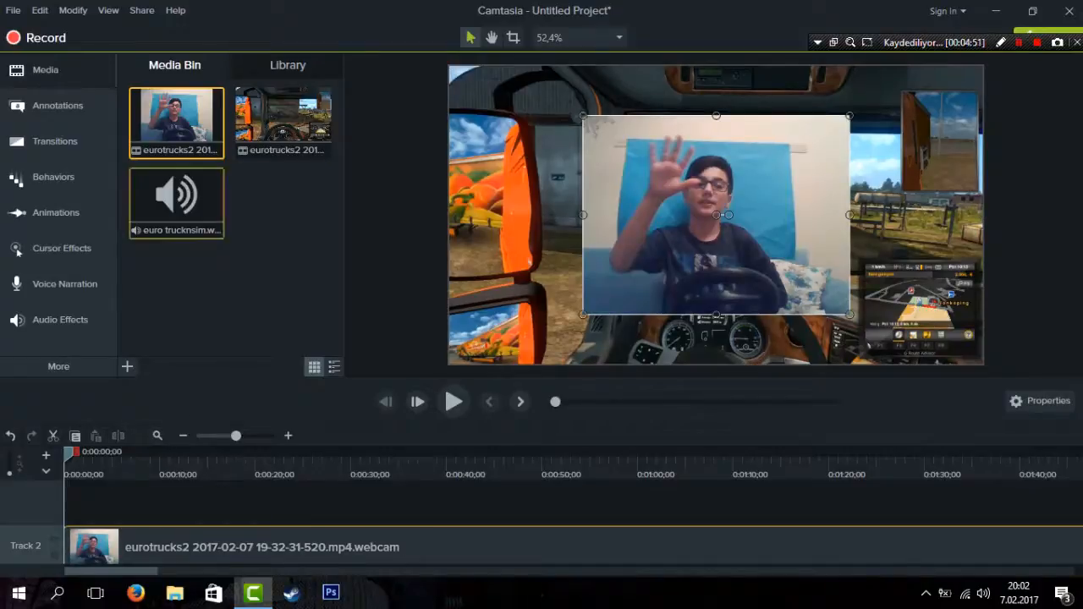
Place the euro trucknsim audio at the start of Track 3, and select the webcam clip on Track 2.
left_click_drag(176, 199, 381, 501)
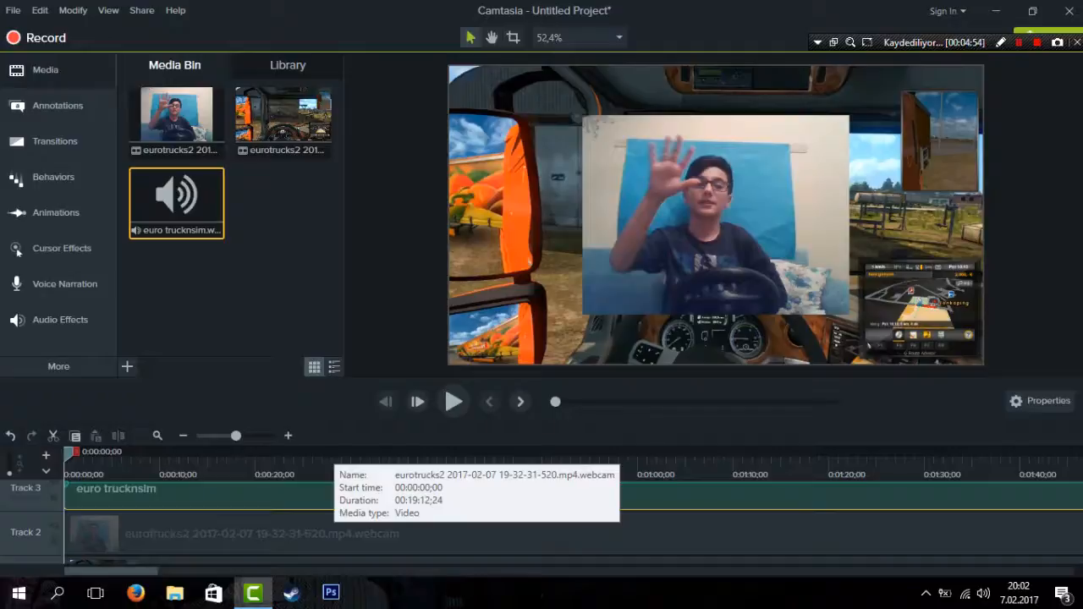
scroll(335, 528, "down", 1)
left_click(293, 509)
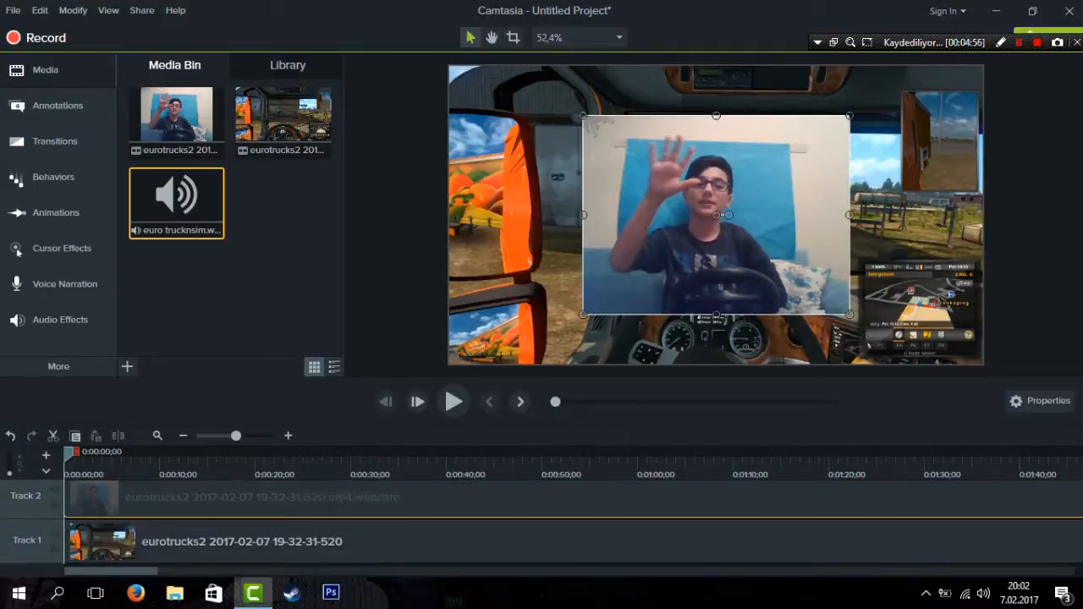
Move the webcam overlay to the gameplay's lower-right corner and crop it closely around the person in front of the blue backdrop.
left_click_drag(711, 232, 844, 283)
left_click(513, 37)
left_click_drag(715, 265, 762, 265)
left_click_drag(872, 165, 872, 194)
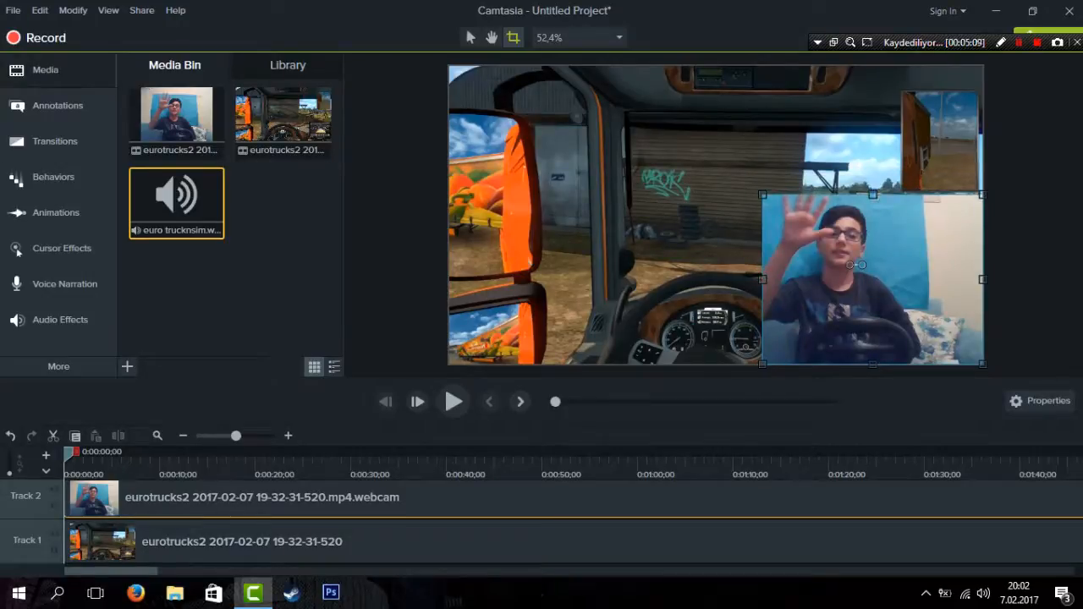
left_click_drag(982, 279, 925, 280)
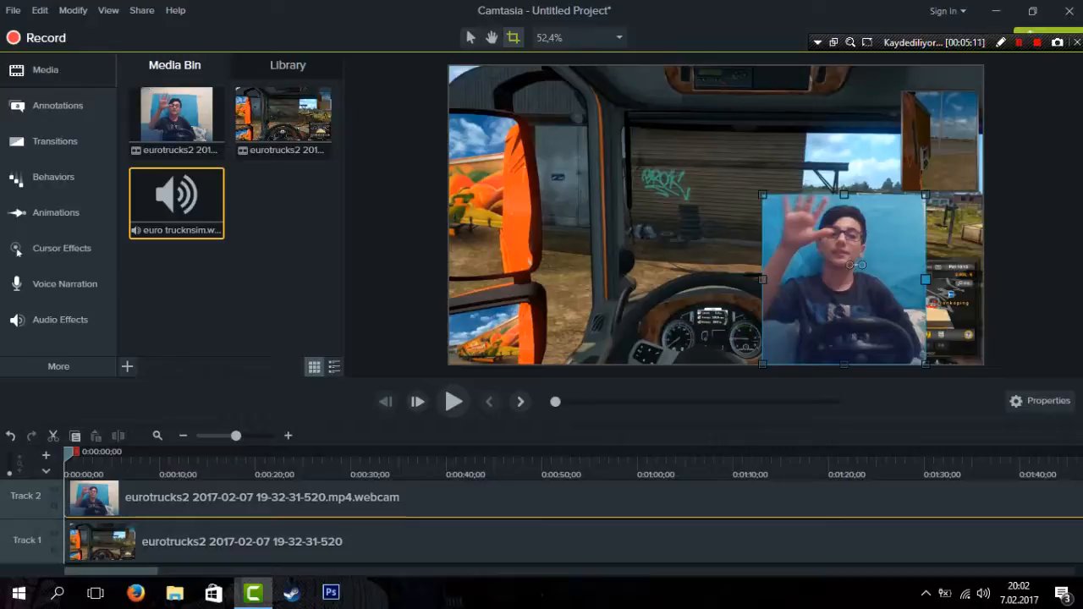
left_click_drag(842, 365, 843, 301)
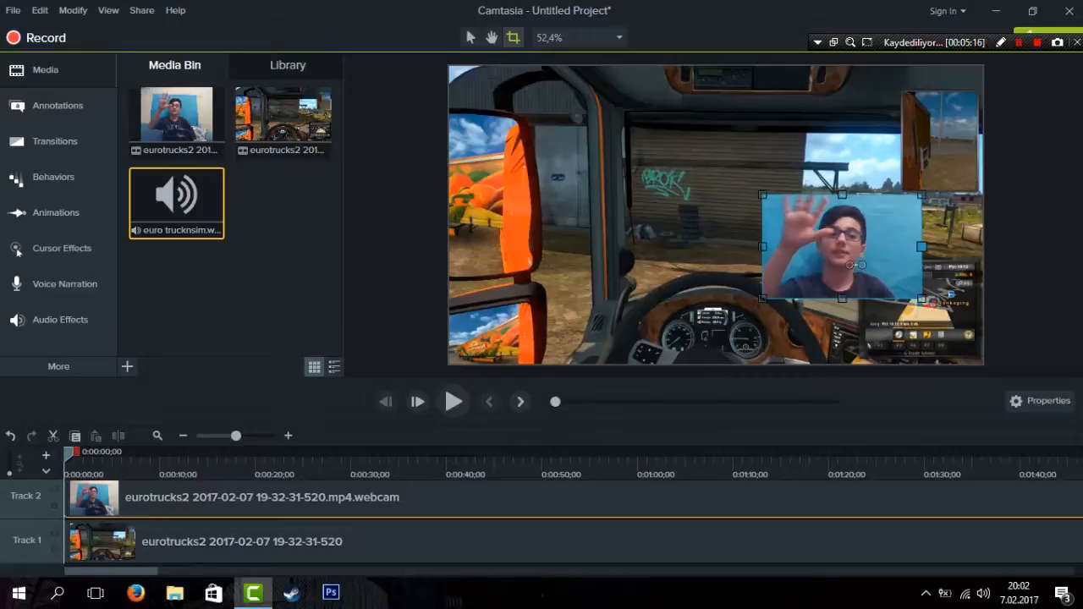
left_click(1028, 279)
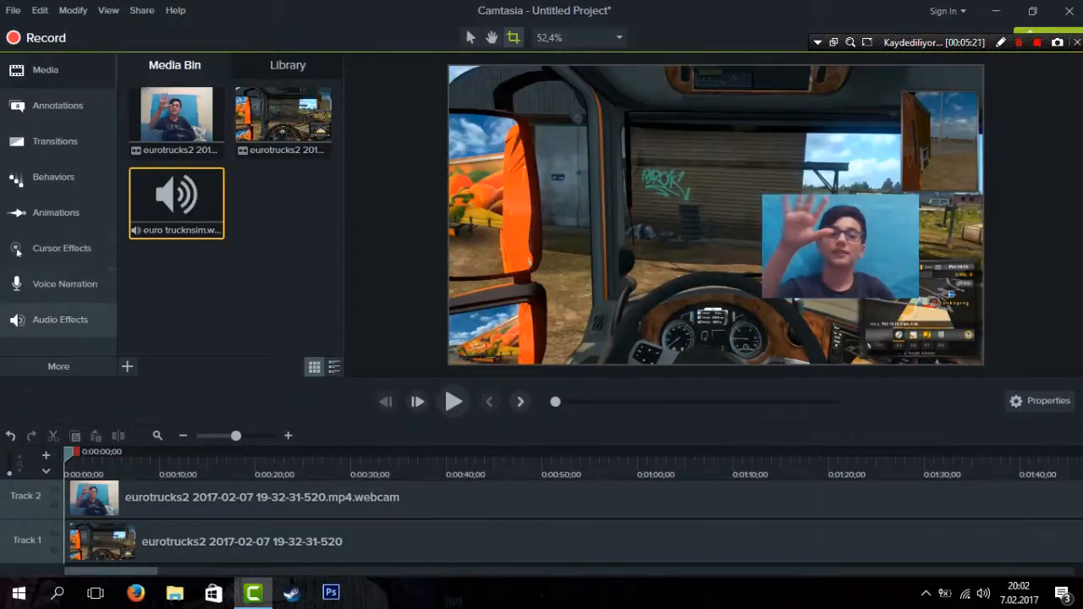
Apply the Remove a Color effect to the webcam clip on Track 2 and sample its blue backdrop as the color to remove.
left_click(89, 366)
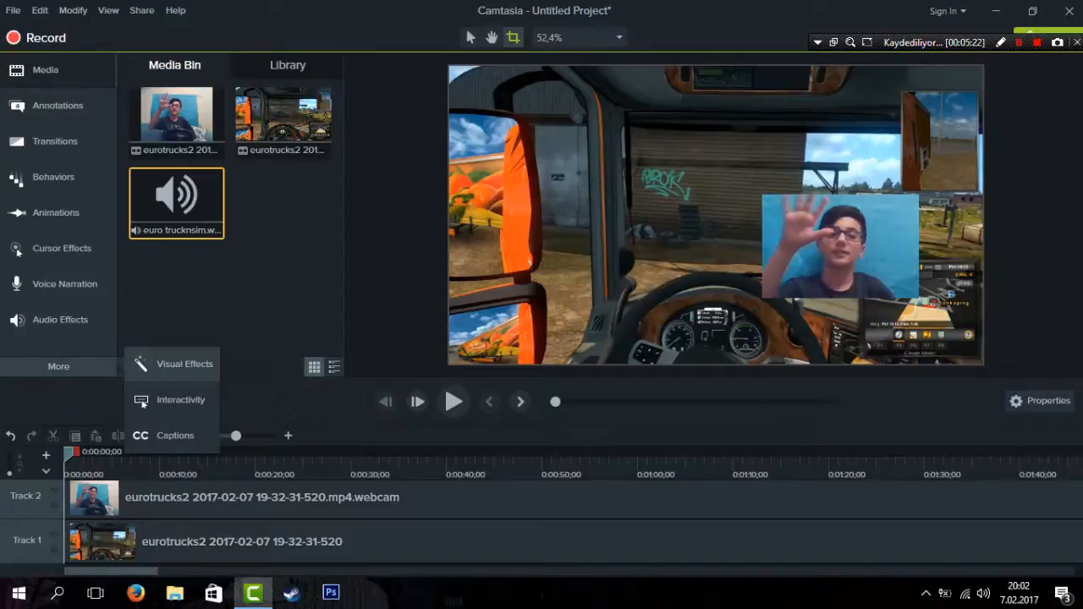
left_click(253, 499)
left_click(58, 367)
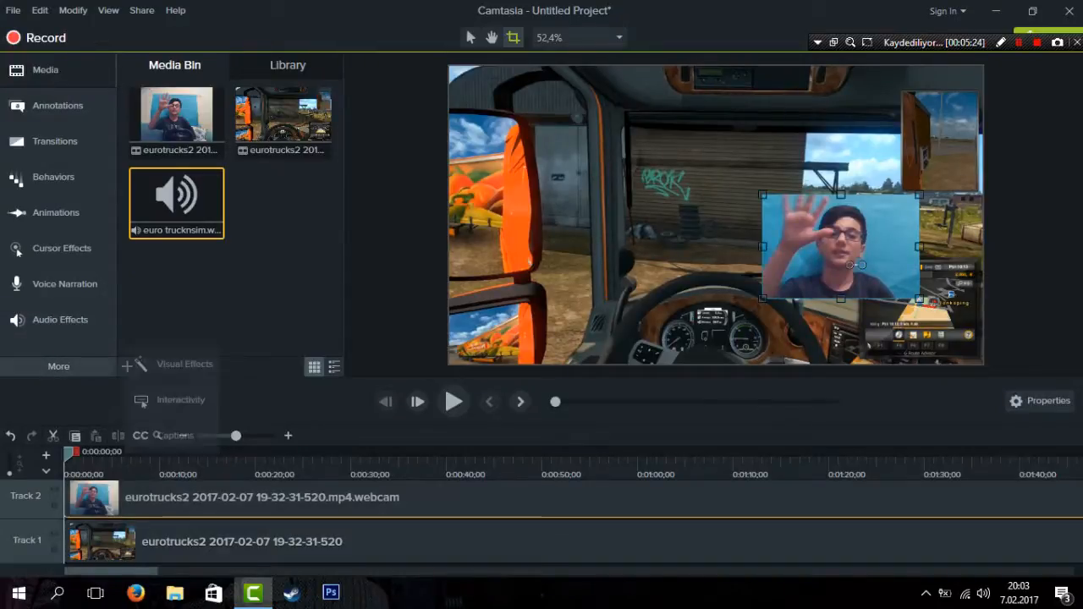
left_click(180, 357)
left_click_drag(177, 271, 279, 498)
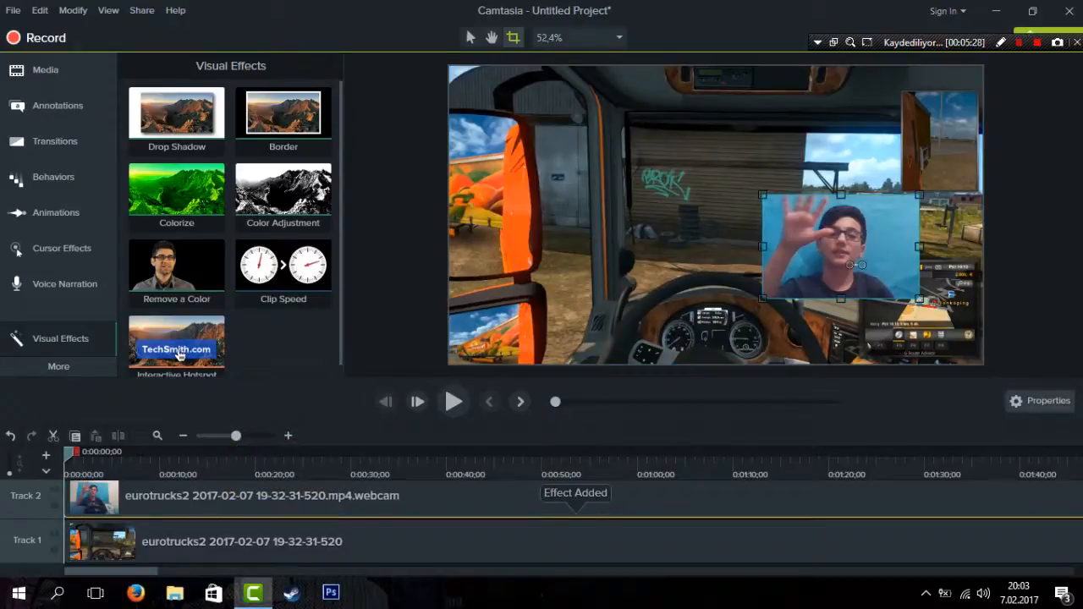
left_click(1042, 401)
left_click(1051, 248)
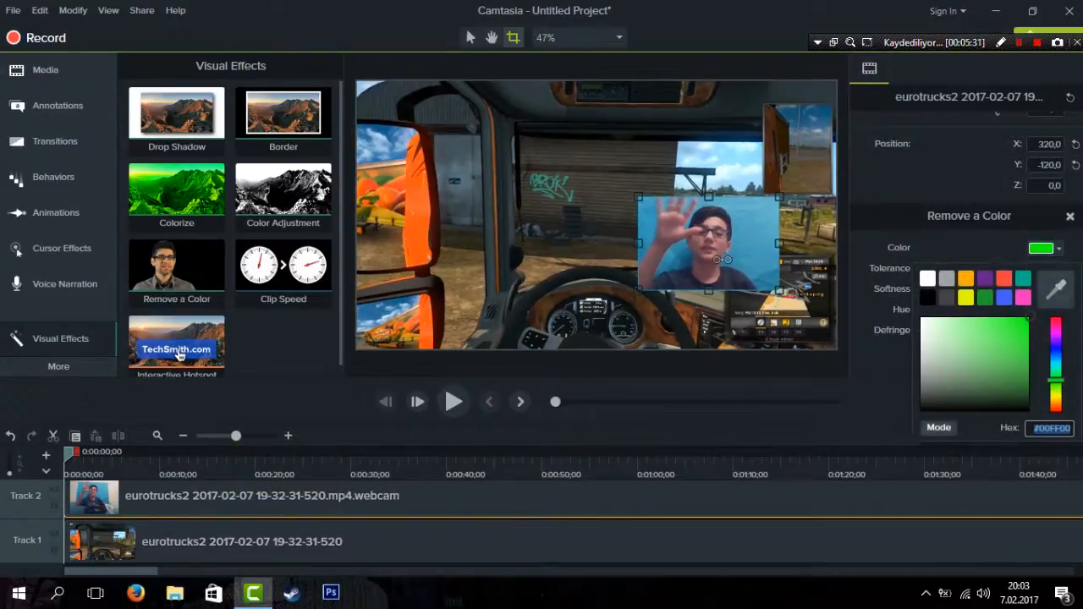
left_click(1056, 290)
left_click(766, 233)
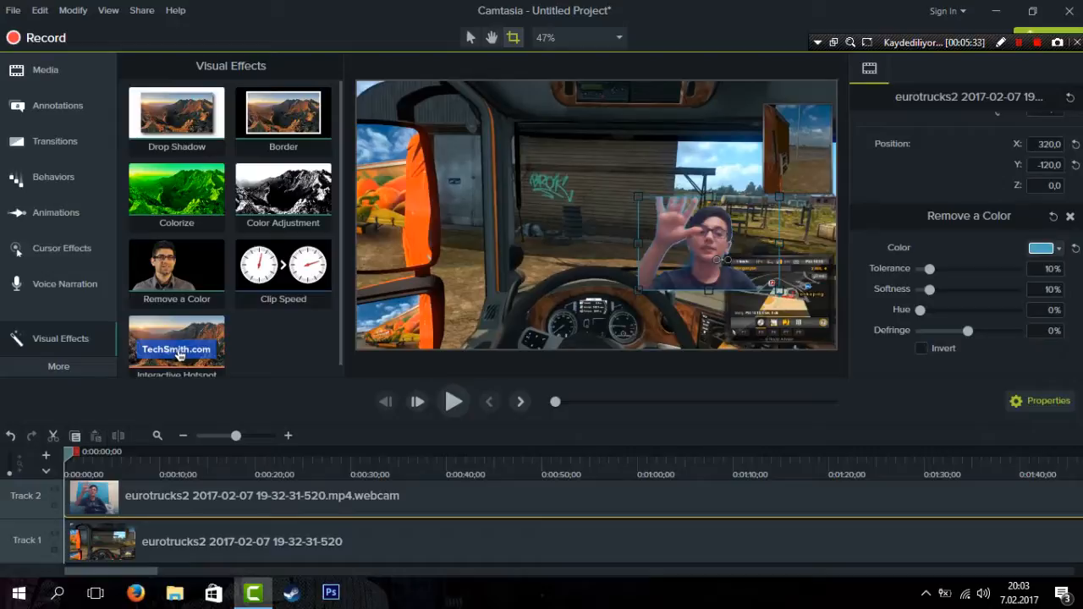
Play the first seconds of the composite with the system sound muted to check the webcam overlay's color removal.
key("space")
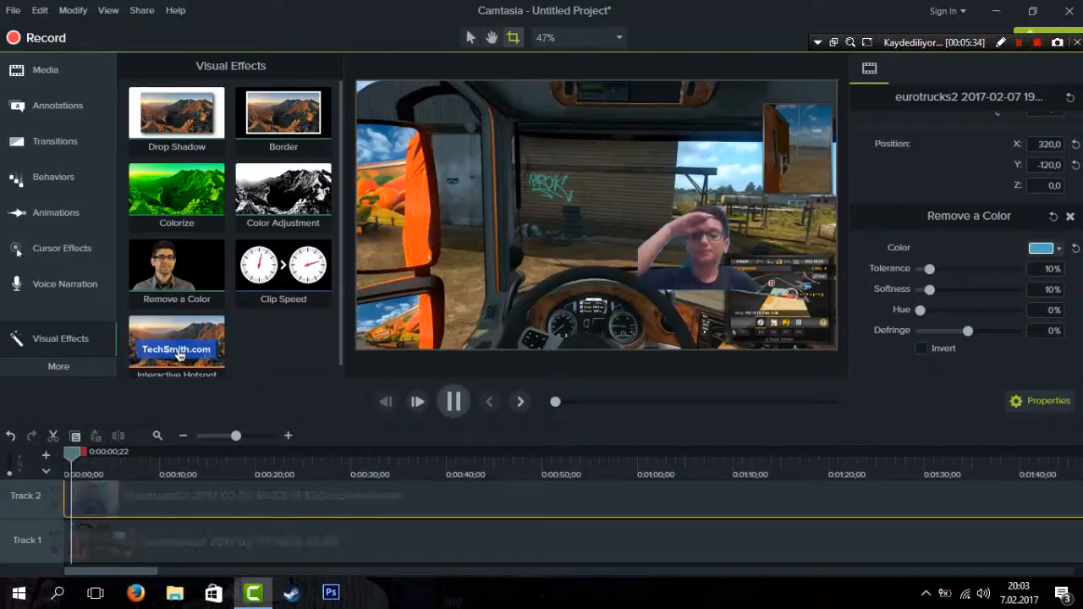
key("XF86AudioMute")
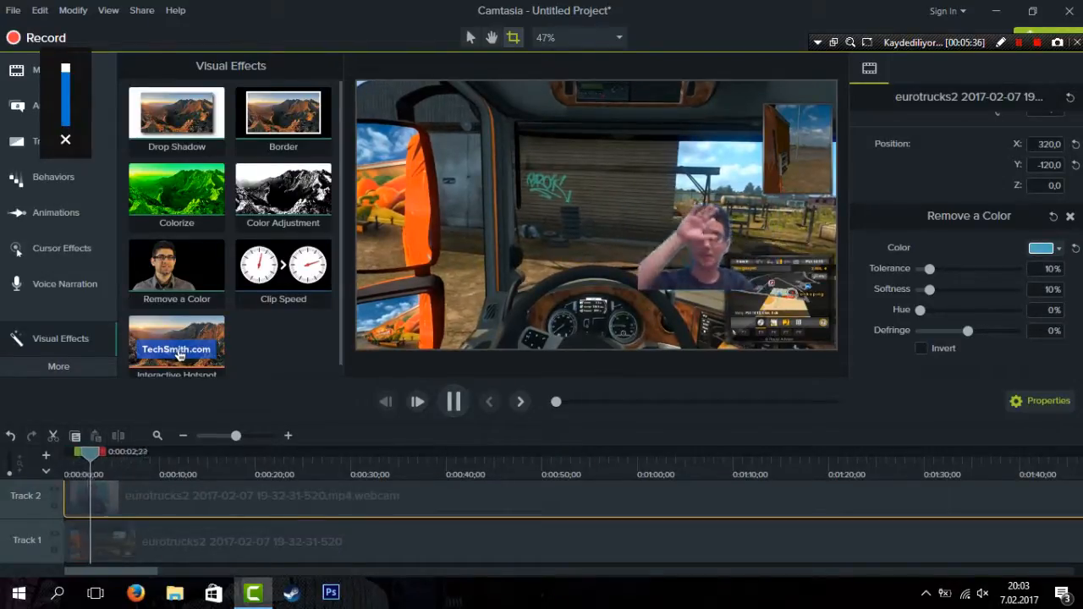
key("space")
Enlarge the webcam overlay over the middle of the gameplay and play it back to inspect the edges of the color removal.
left_click_drag(713, 247, 553, 197)
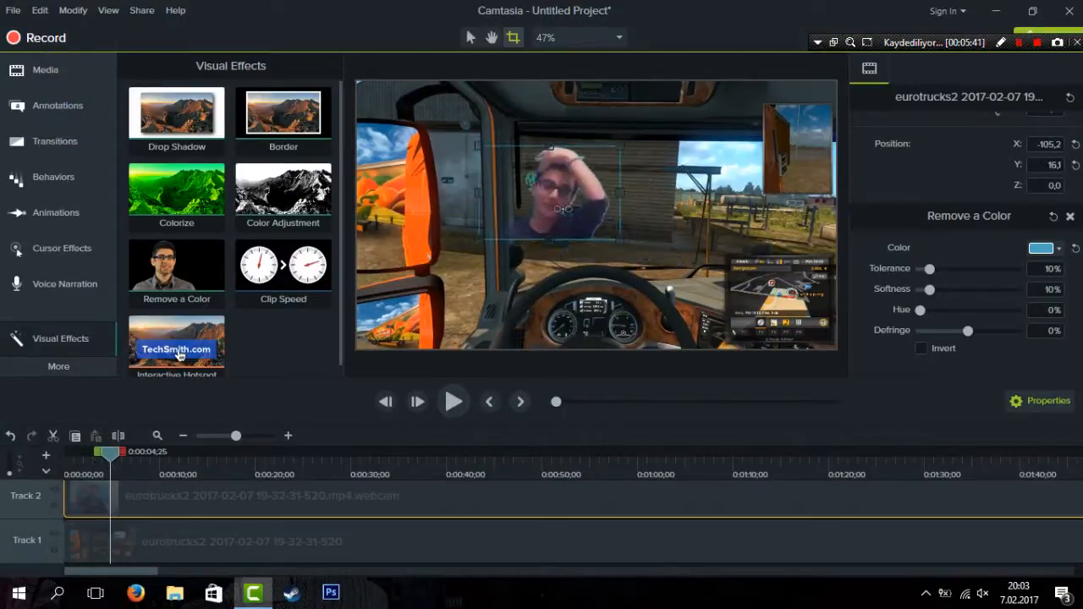
left_click(470, 37)
left_click_drag(620, 239, 785, 348)
left_click_drag(664, 266, 629, 192)
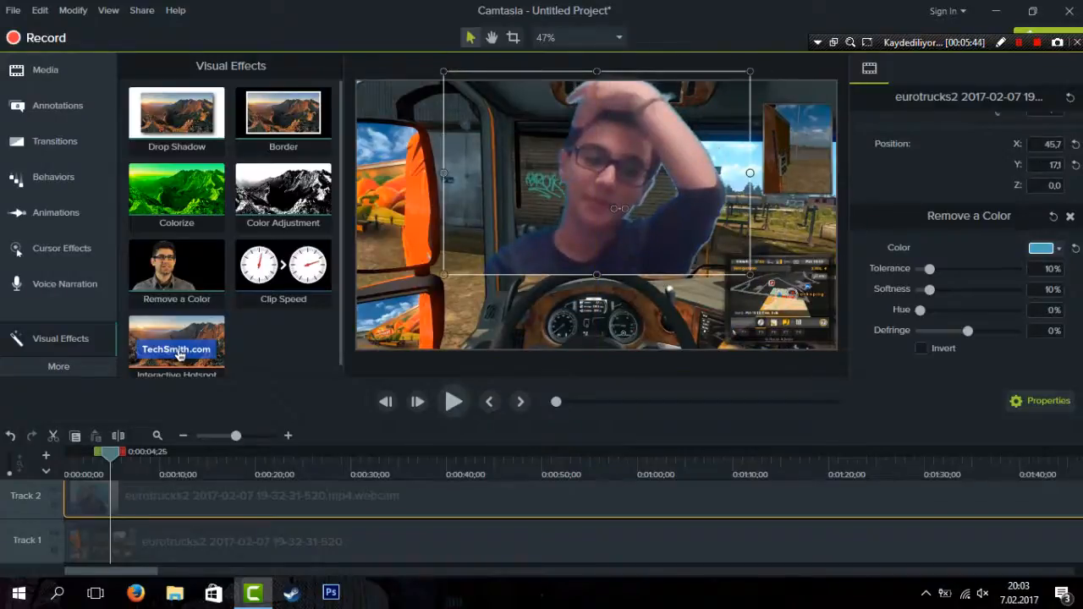
key("space")
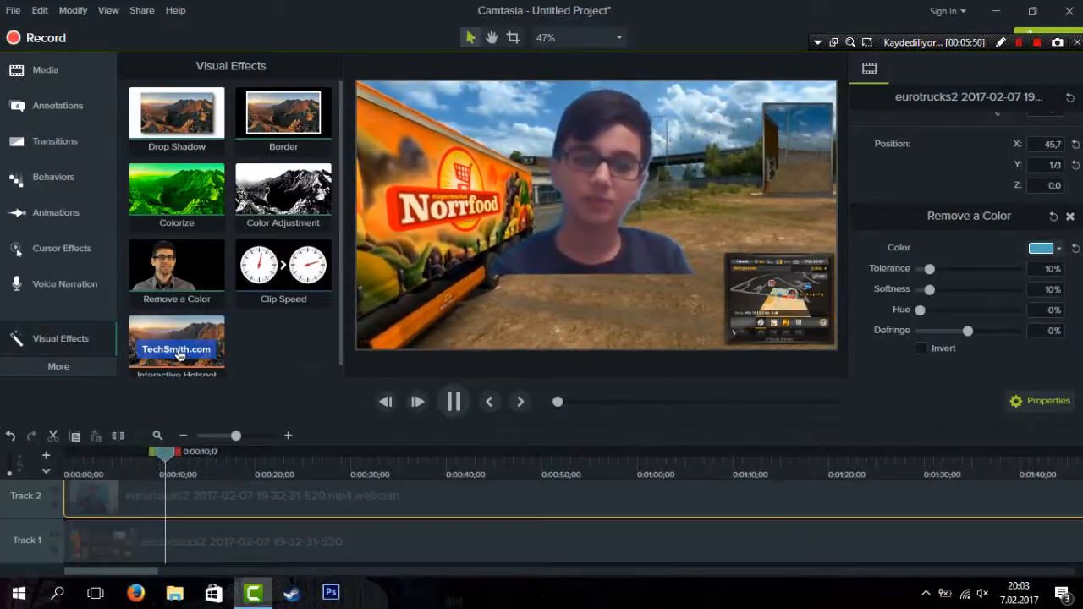
key("space")
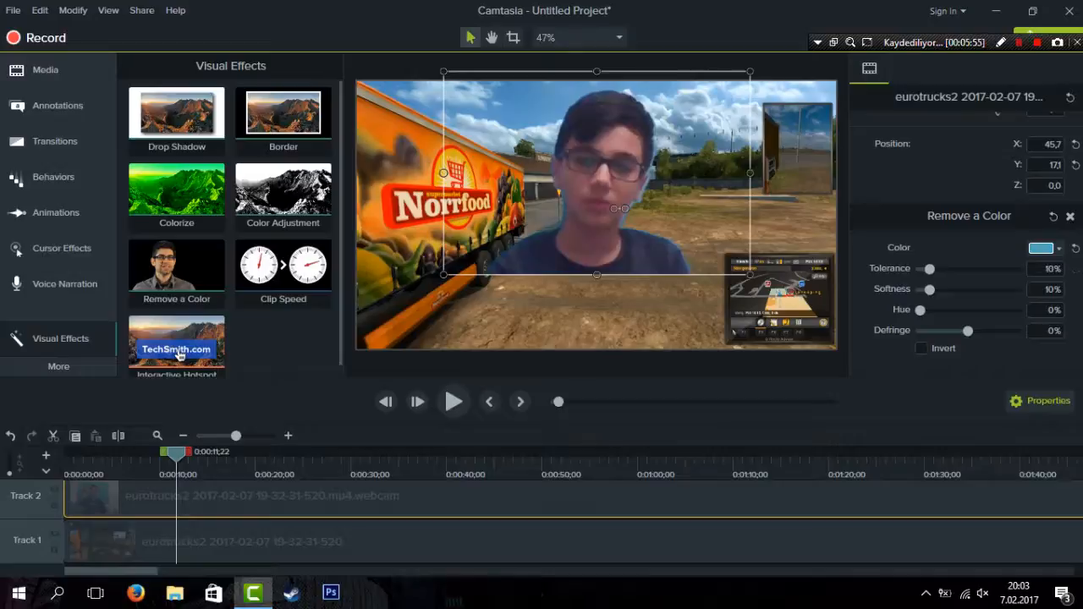
key("space")
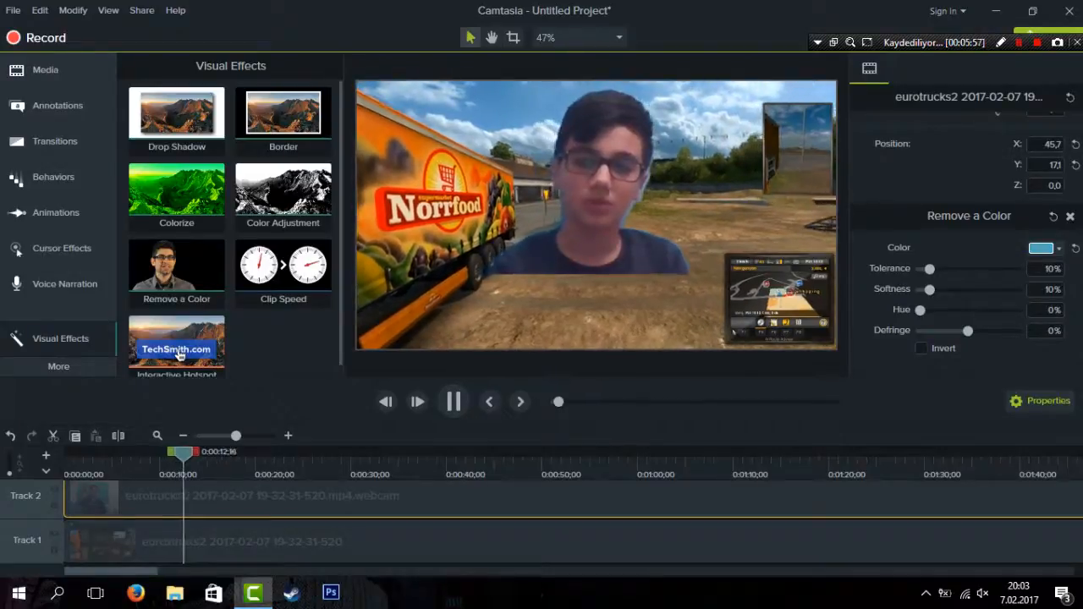
key("space")
Reset the Remove a Color effect, resample the blue backdrop beside the person's head, and set the tolerance to 11%.
left_click_drag(1000, 269, 940, 269)
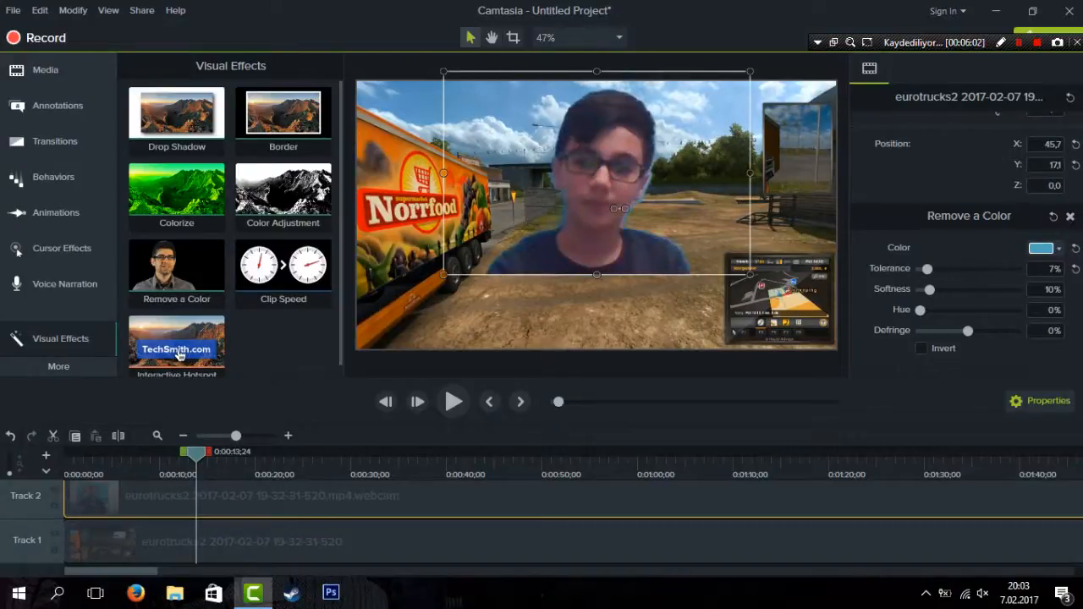
left_click(1053, 216)
left_click(1045, 248)
left_click(1056, 289)
left_click(528, 148)
left_click(453, 402)
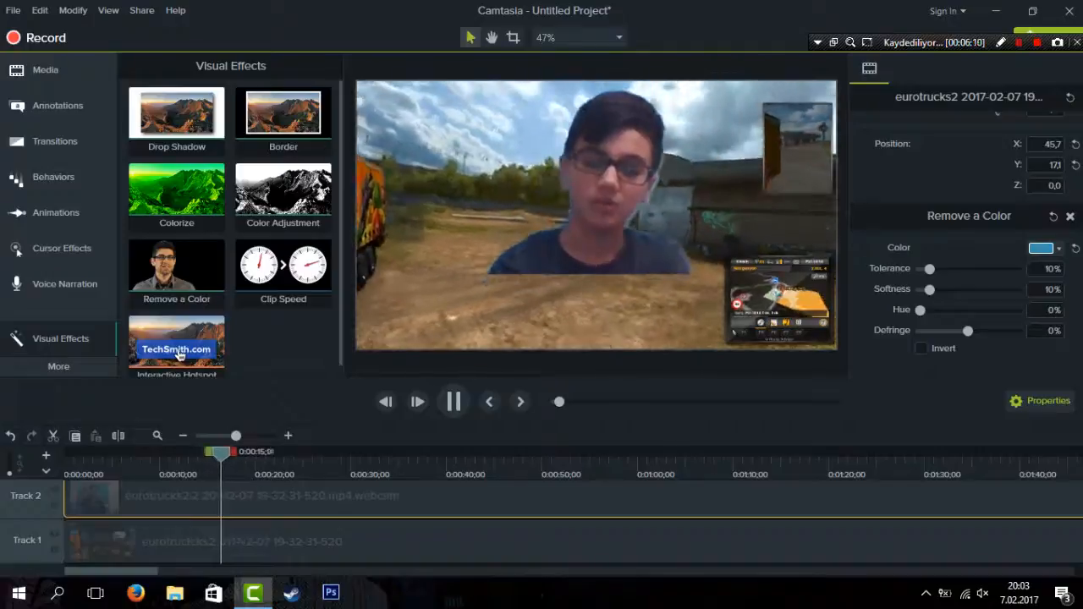
left_click_drag(928, 269, 930, 269)
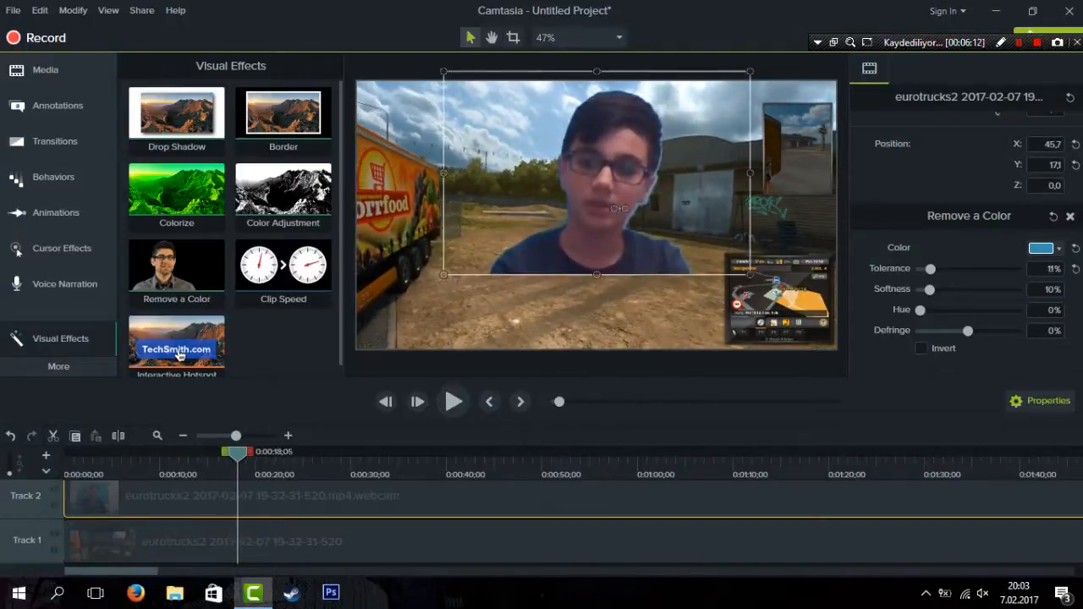
Move the webcam overlay to the gameplay's lower-left corner and shrink it, placing it at about X -475, Y -269.
key("space")
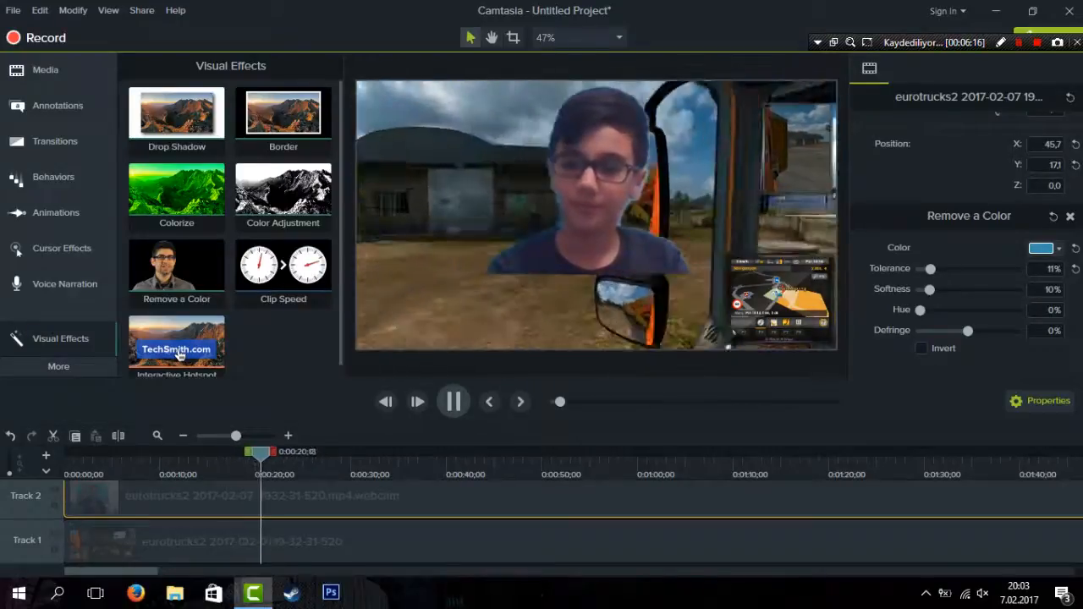
key("space")
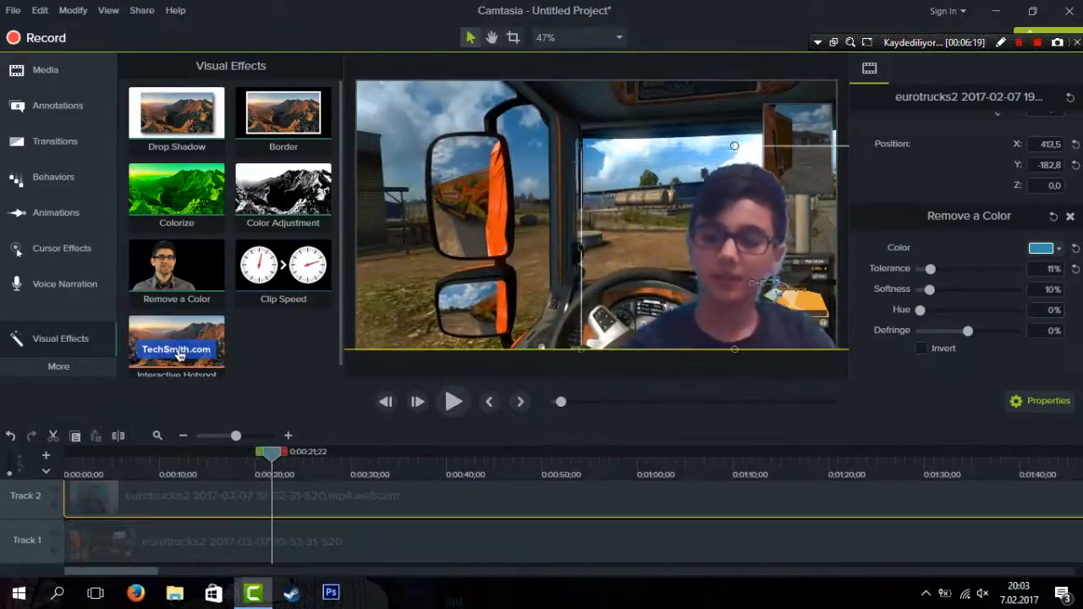
left_click_drag(457, 253, 463, 254)
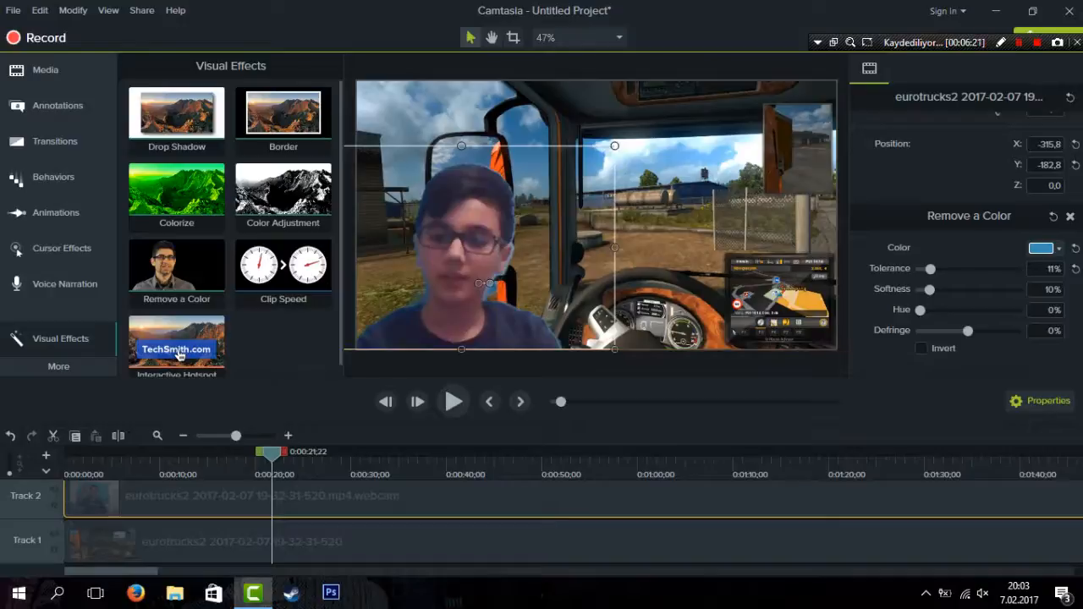
left_click_drag(614, 145, 478, 237)
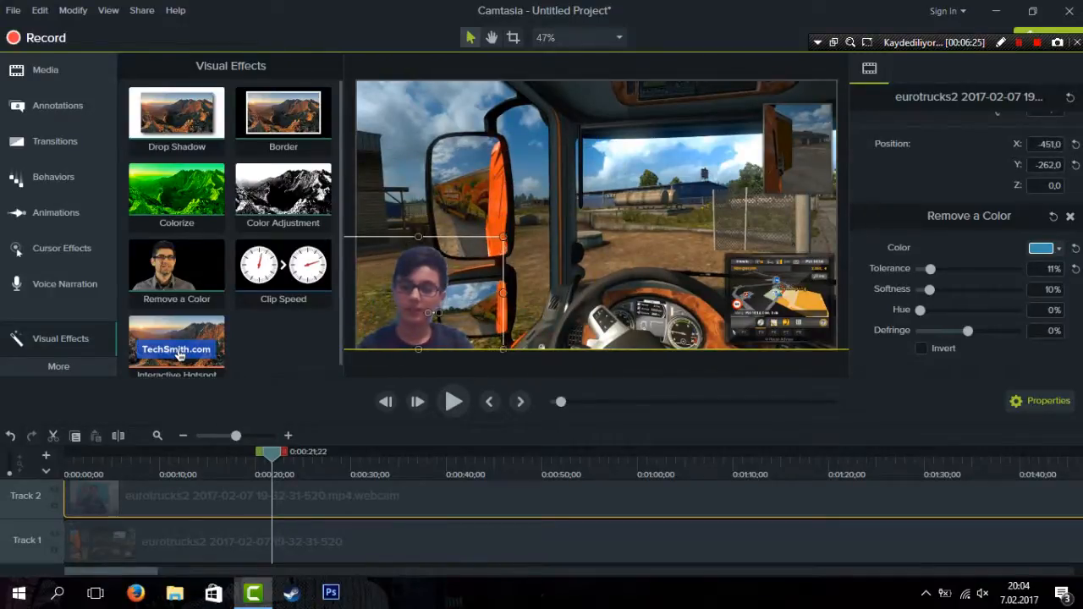
left_click_drag(501, 236, 489, 244)
key("space")
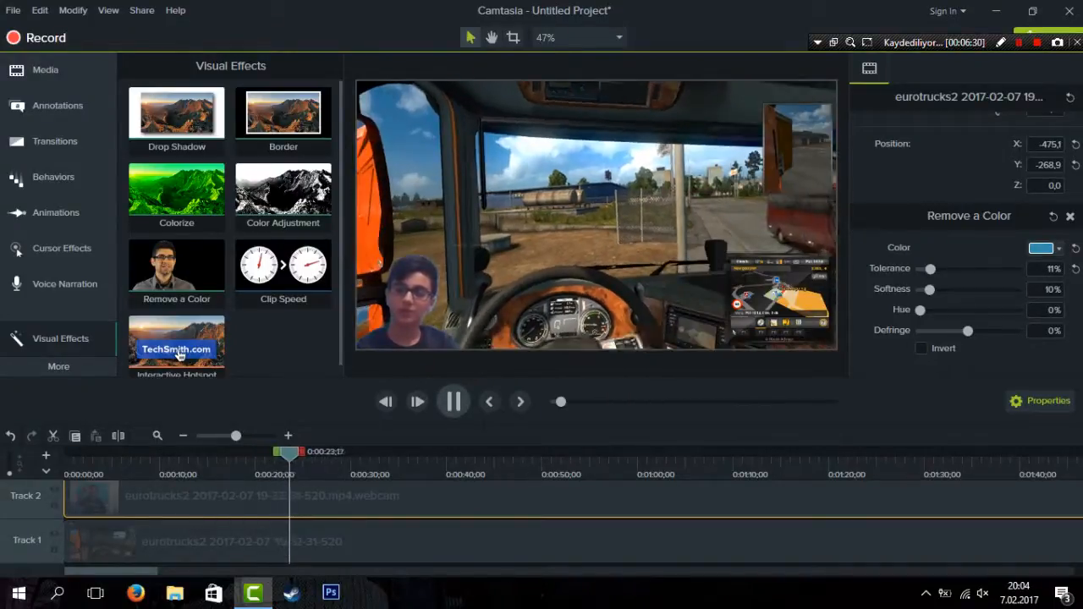
key("space")
Crop the webcam overlay slightly along its right and top edges and play the composite to check the result.
left_click(513, 37)
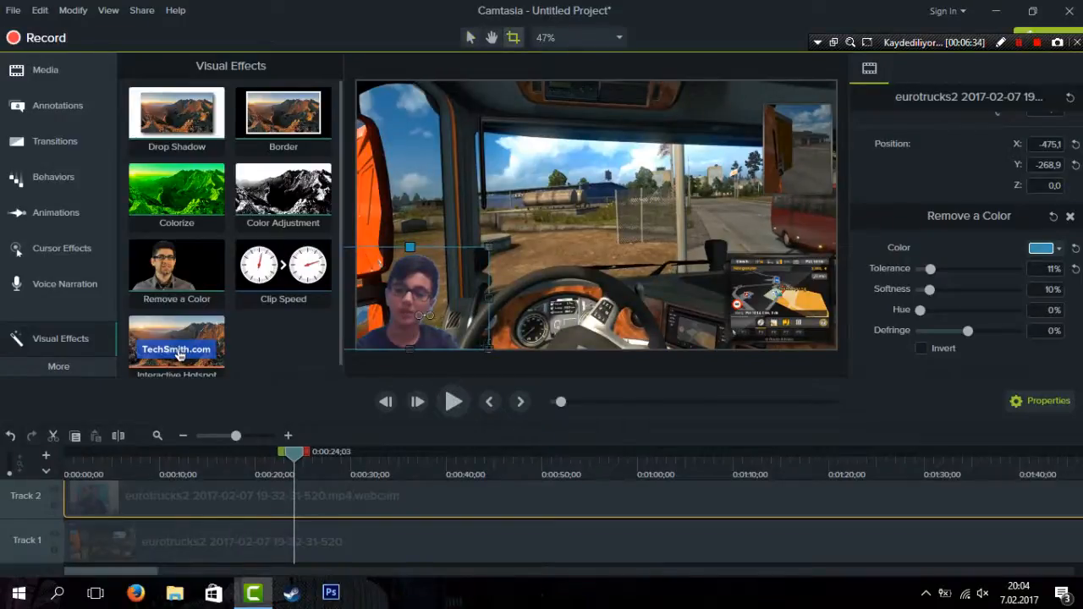
left_click_drag(482, 298, 472, 298)
key("space")
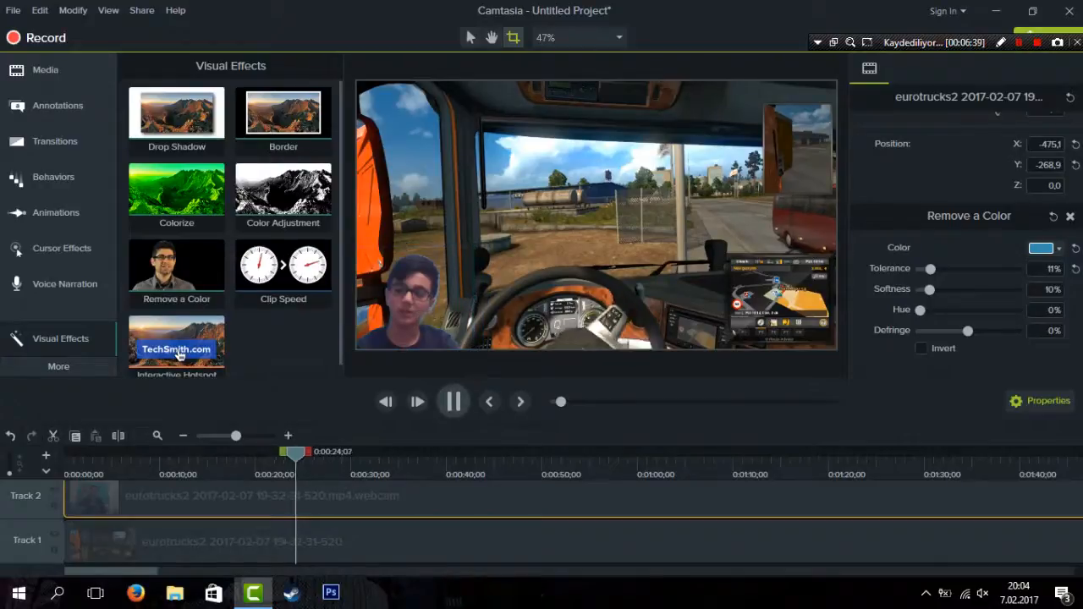
key("space")
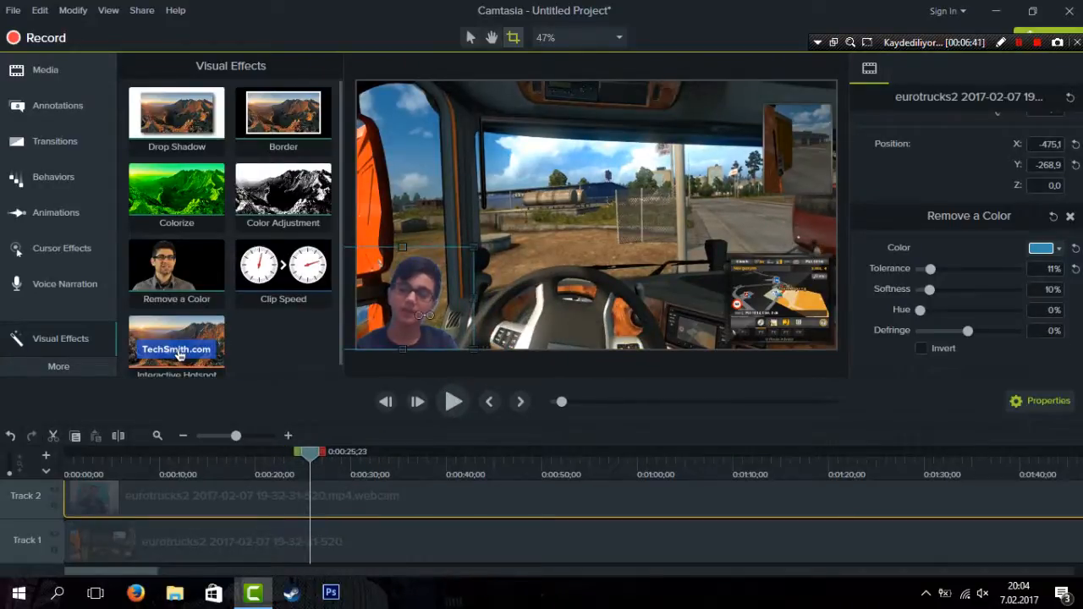
key("space")
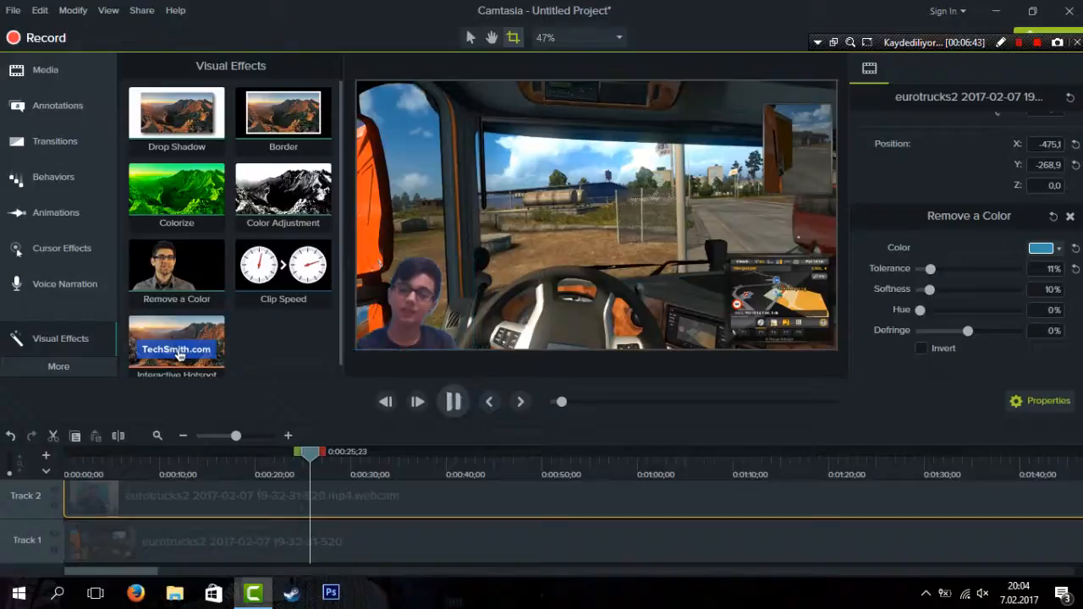
key("space")
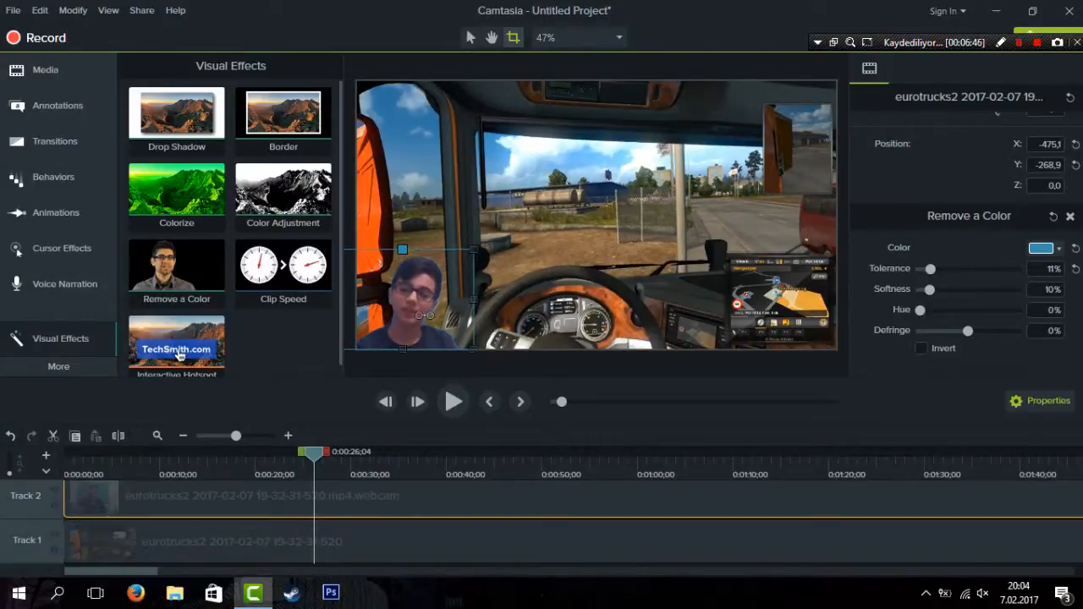
key("space")
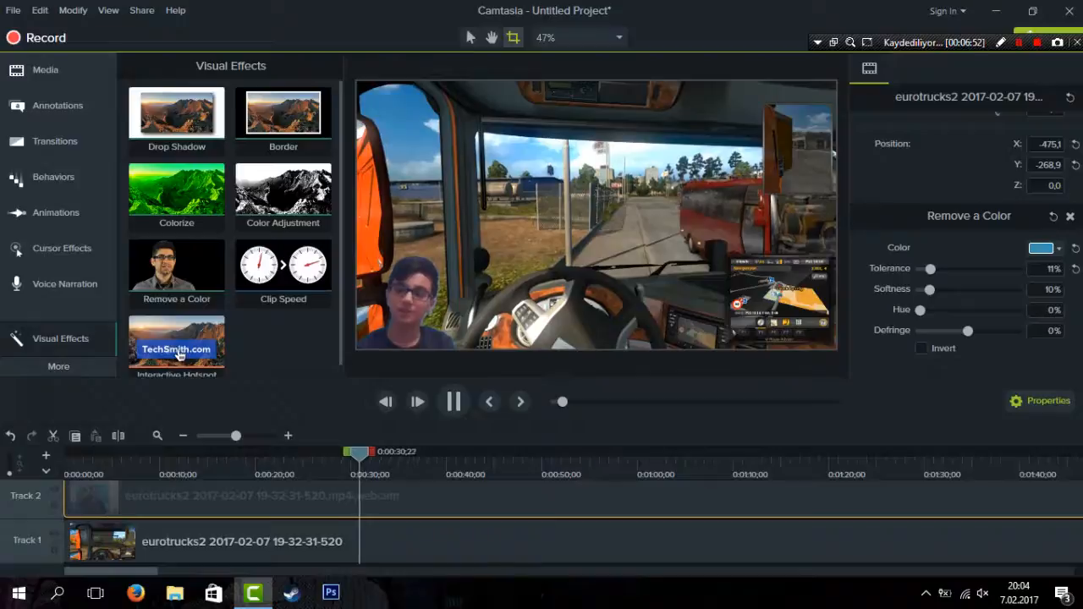
key("space")
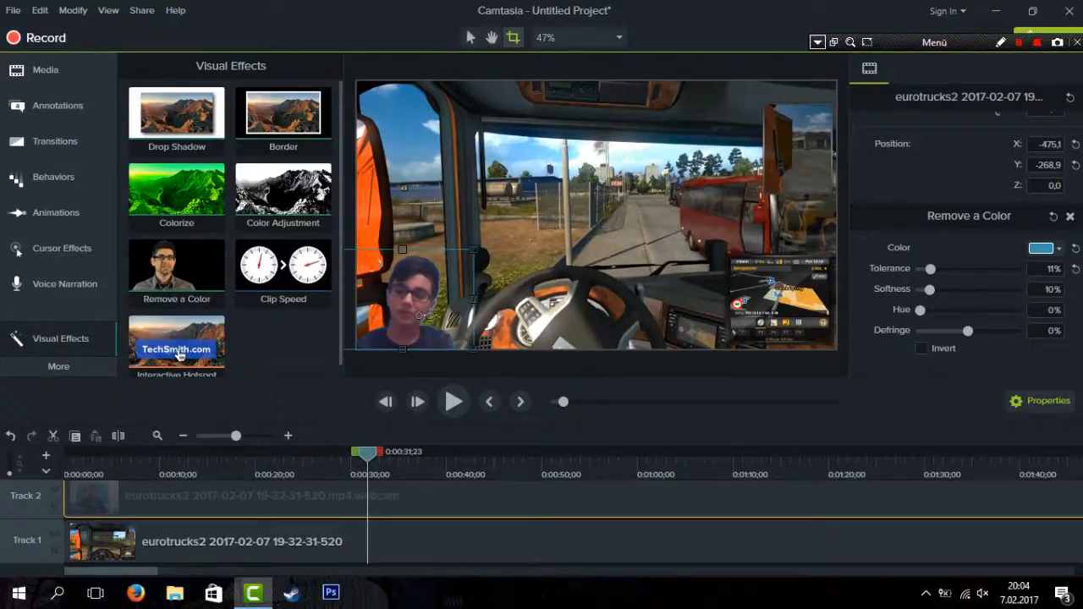
Look through the timeline's three tracks and play the combined video from about 31 seconds.
left_click(817, 41)
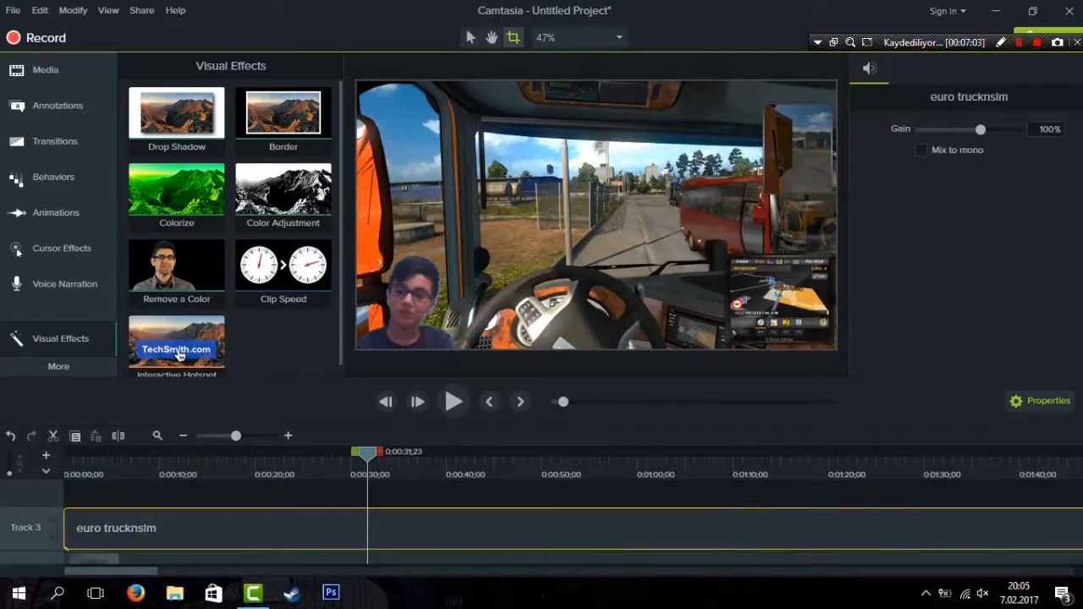
scroll(516, 539, "down", 2)
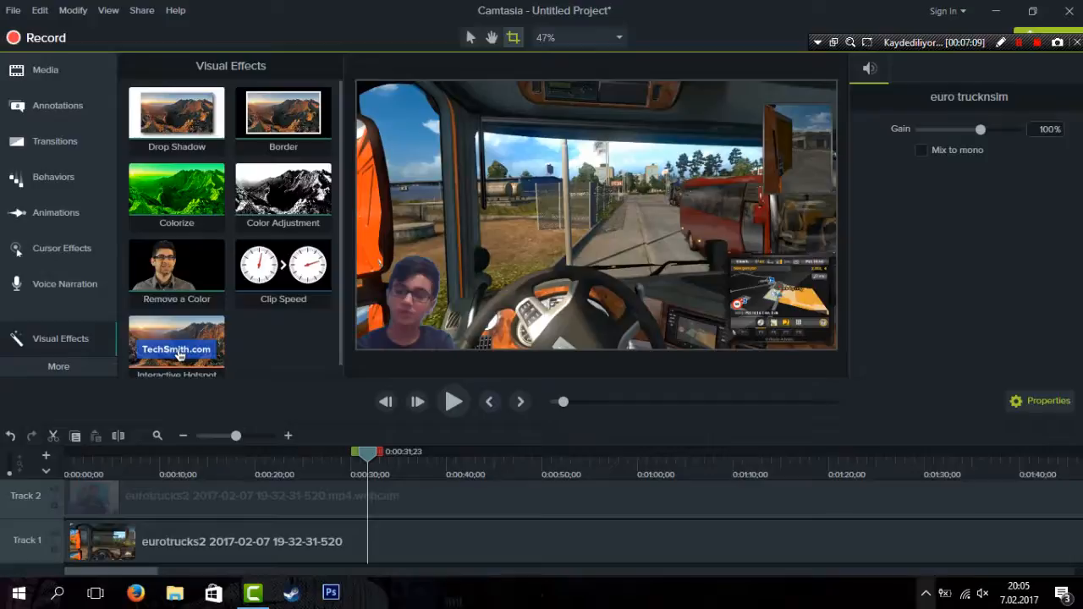
scroll(542, 519, "up", 2)
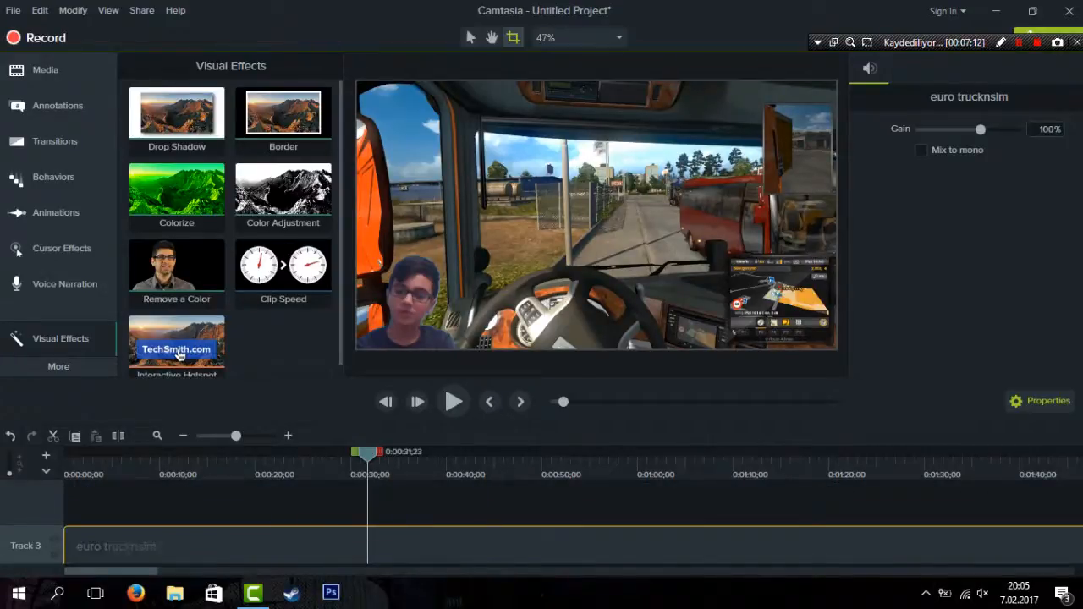
scroll(542, 522, "down", 2)
left_click(453, 402)
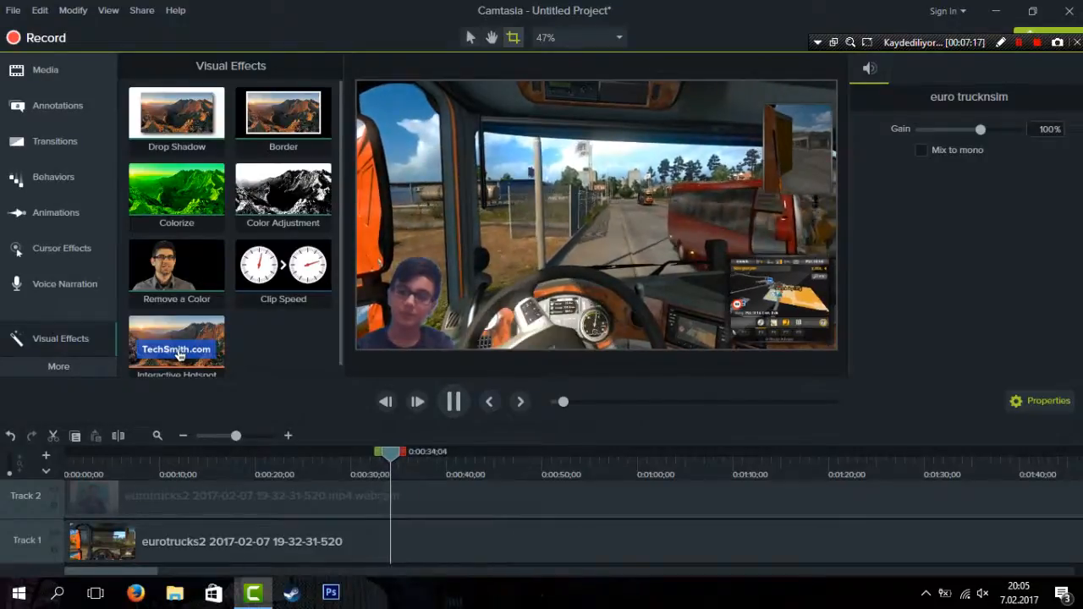
Return to the start of the timeline, play the opening of the composite to check the webcam overlay, and pause playback.
left_click(216, 461)
left_click_drag(236, 435, 66, 455)
key("space")
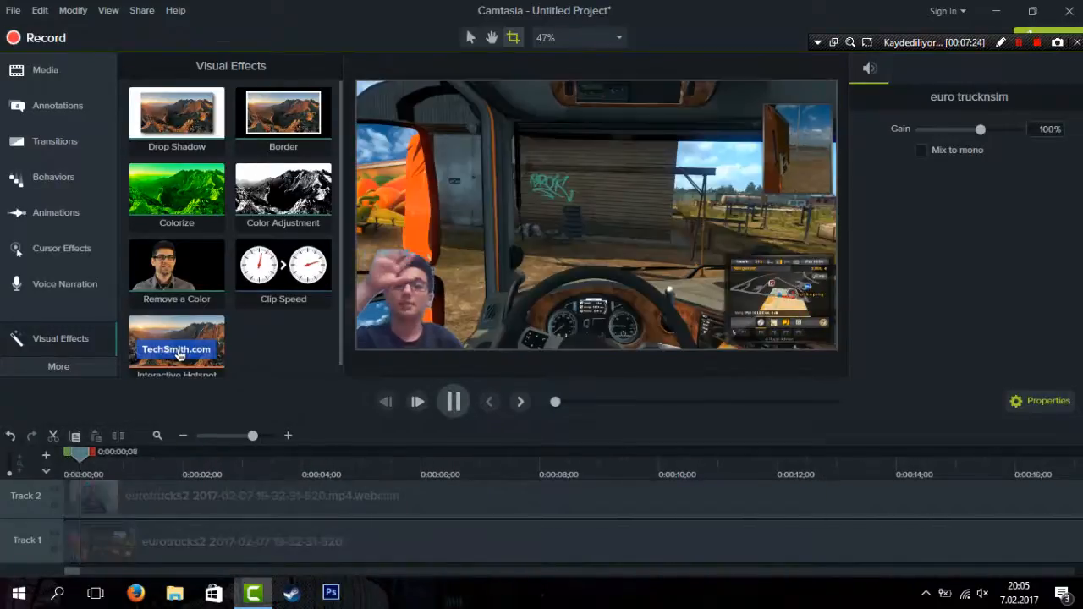
key("space")
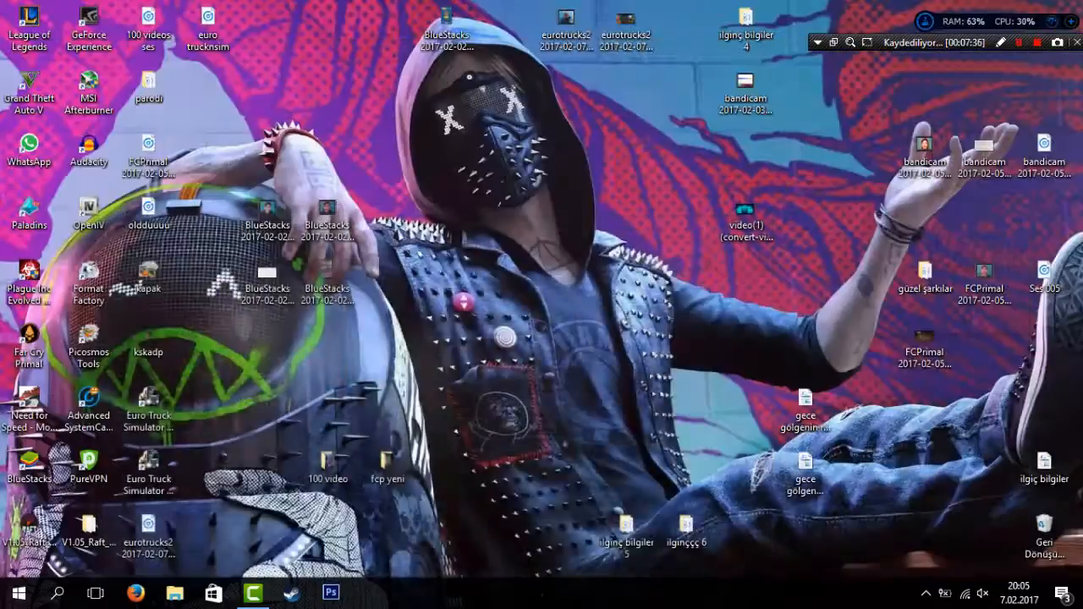
Switch from Camtasia to Format Factory on the desktop, view its AVI conversion window, and close the program.
left_click(995, 10)
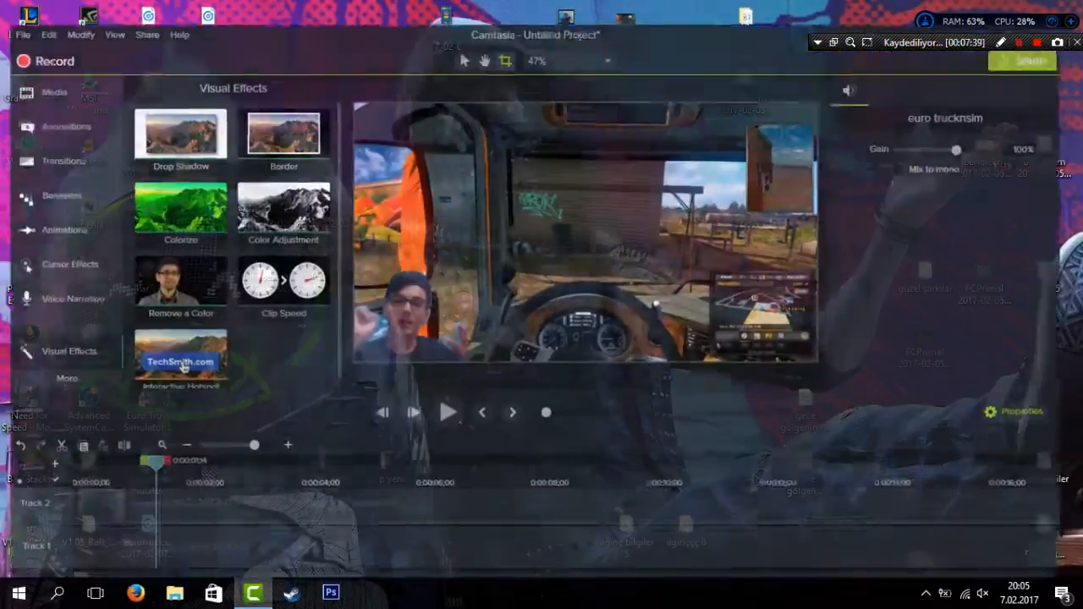
left_click(253, 592)
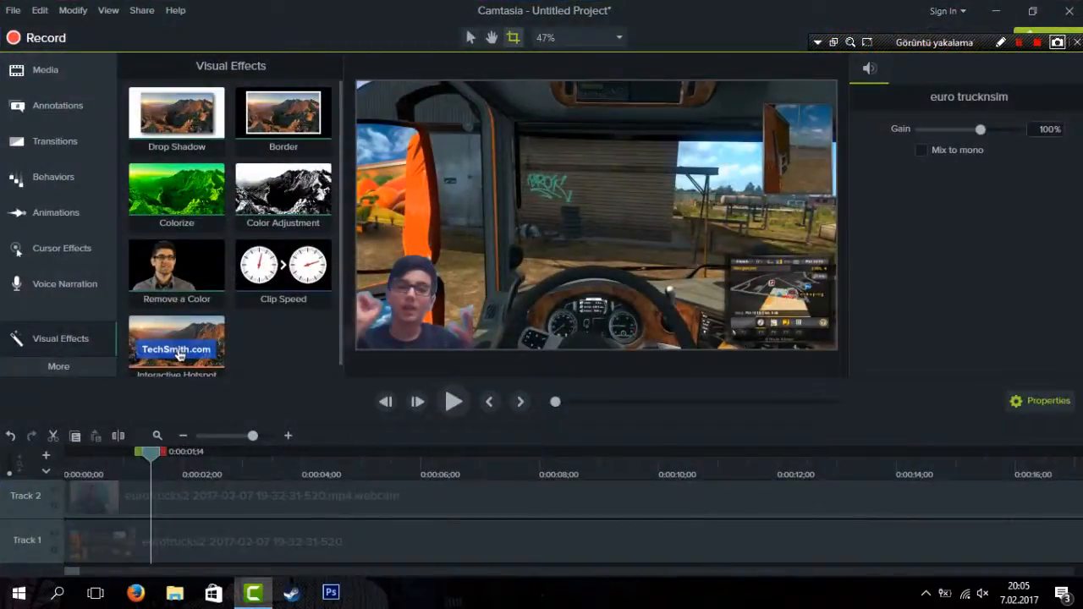
key("super+d")
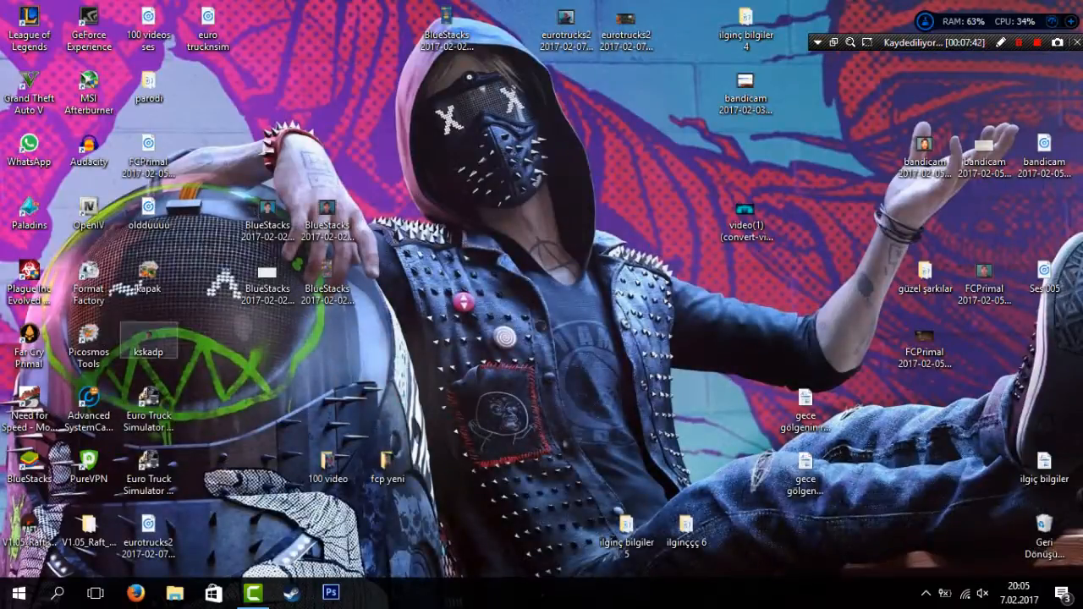
double_click(89, 279)
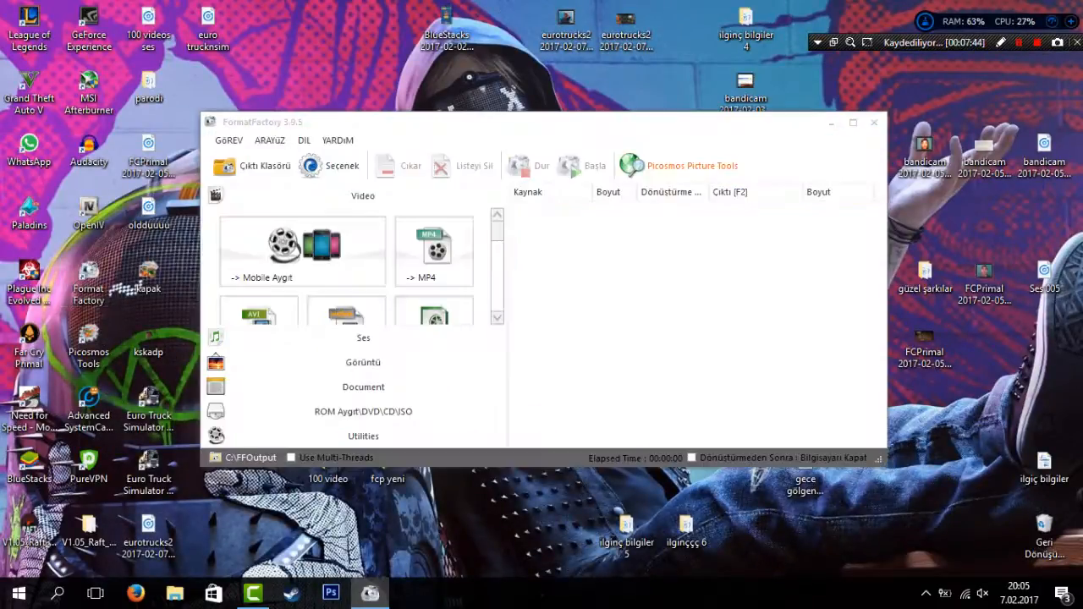
left_click(259, 311)
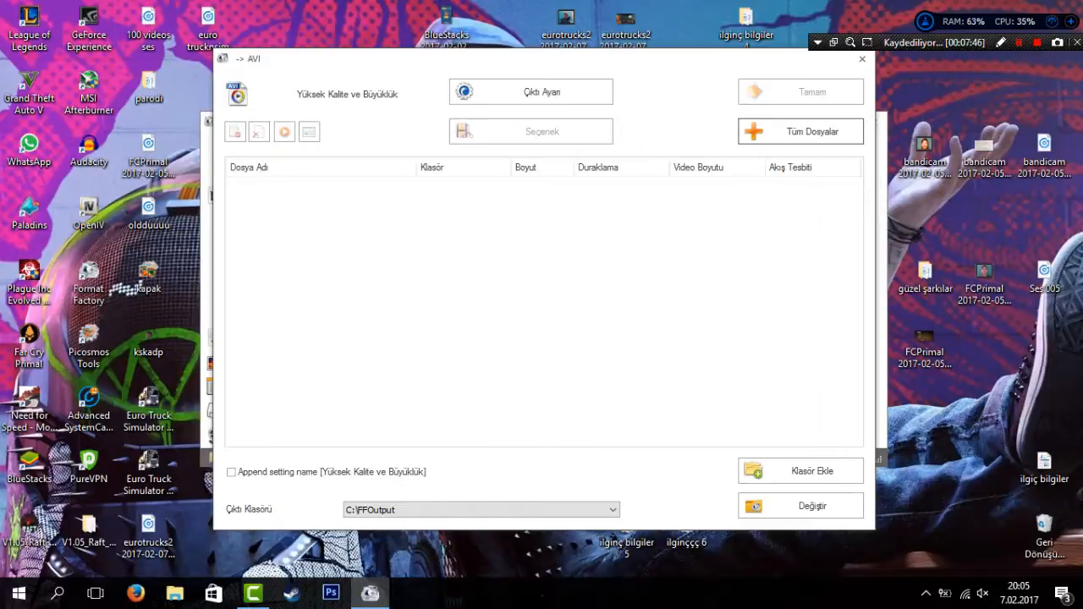
left_click(862, 59)
left_click(874, 123)
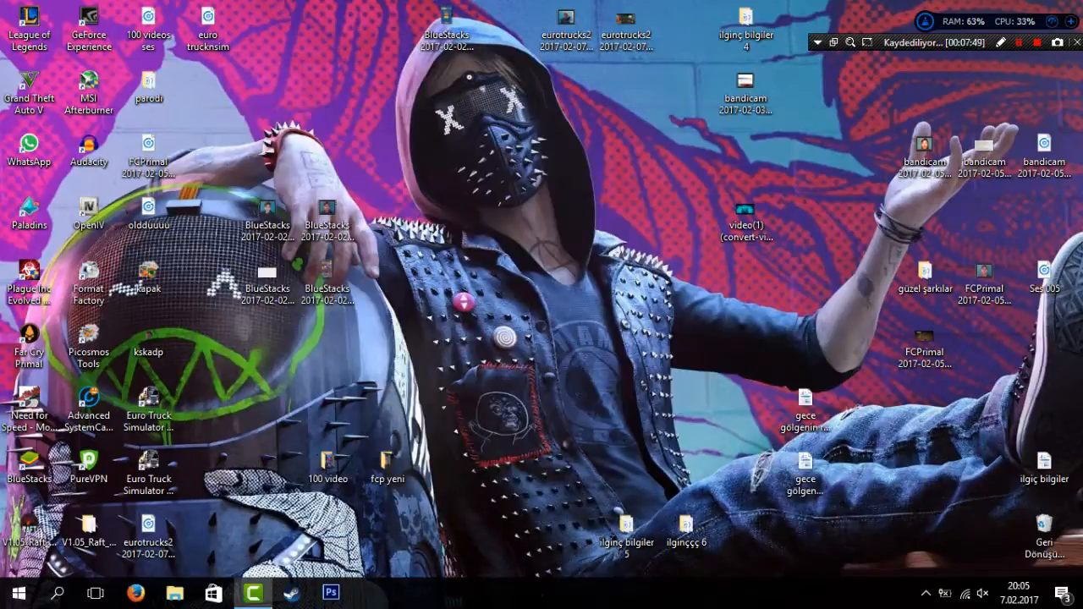